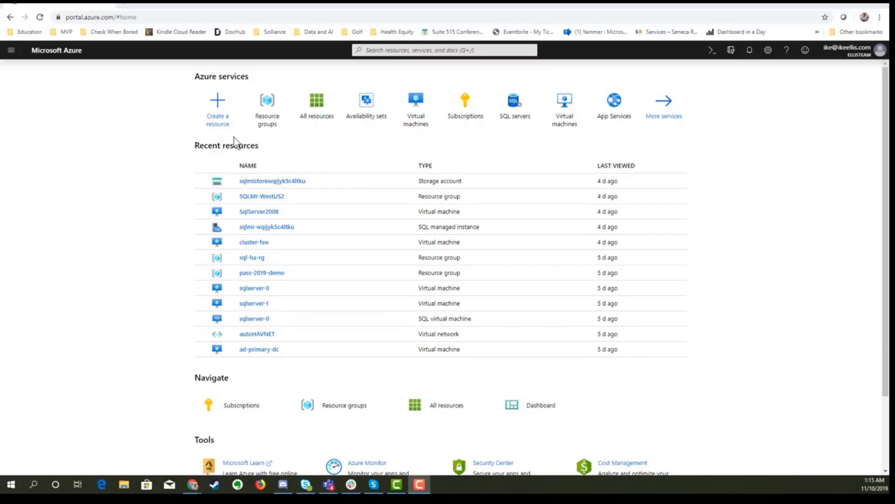
Step: Search the Marketplace for 'migration' and start creating an Azure Database Migration Service
{"action": "left_click", "coordinate": [234, 124]}
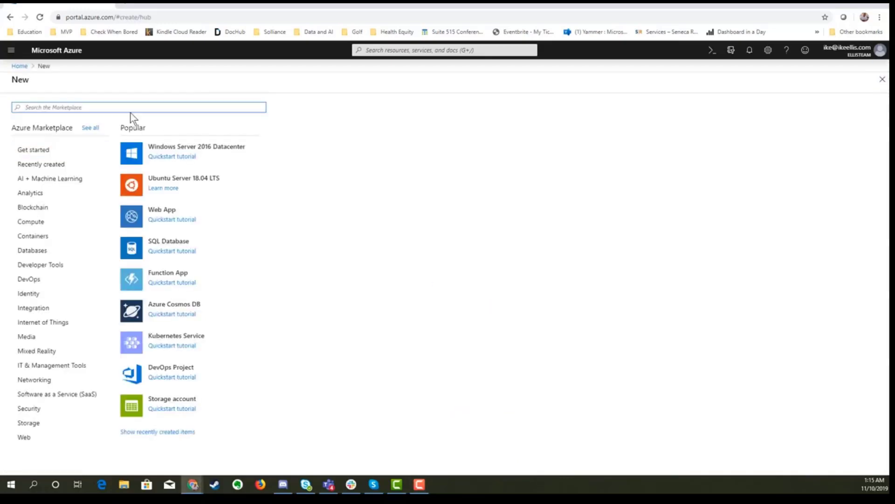
{"action": "left_click", "coordinate": [130, 111]}
{"action": "type", "text": "migration"}
{"action": "key", "text": "Return"}
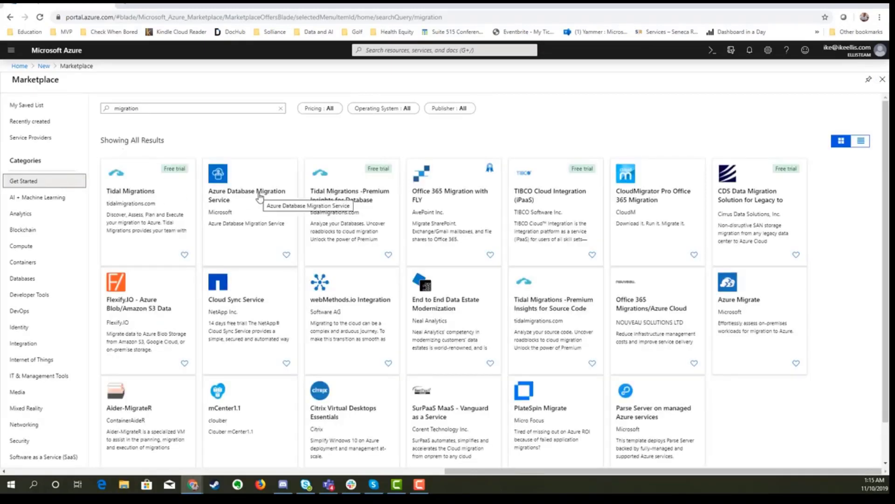
{"action": "left_click", "coordinate": [259, 195]}
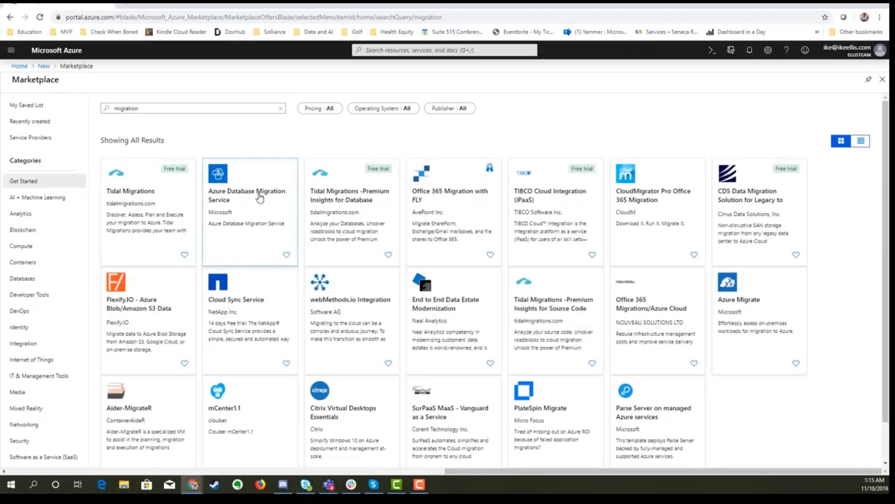
{"action": "left_click", "coordinate": [97, 140]}
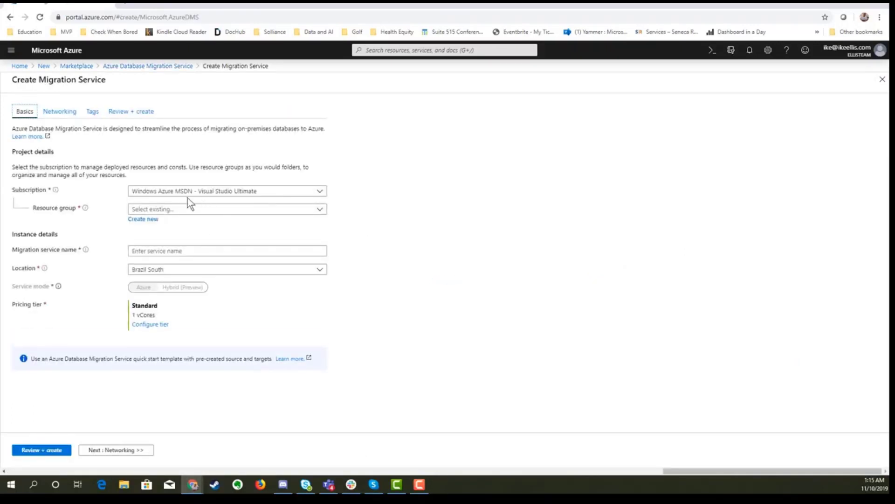
Step: Place the service passdemo2019ikemigration in resource group SQLMI-WestUS2 and location West US 2
{"action": "left_click", "coordinate": [208, 208]}
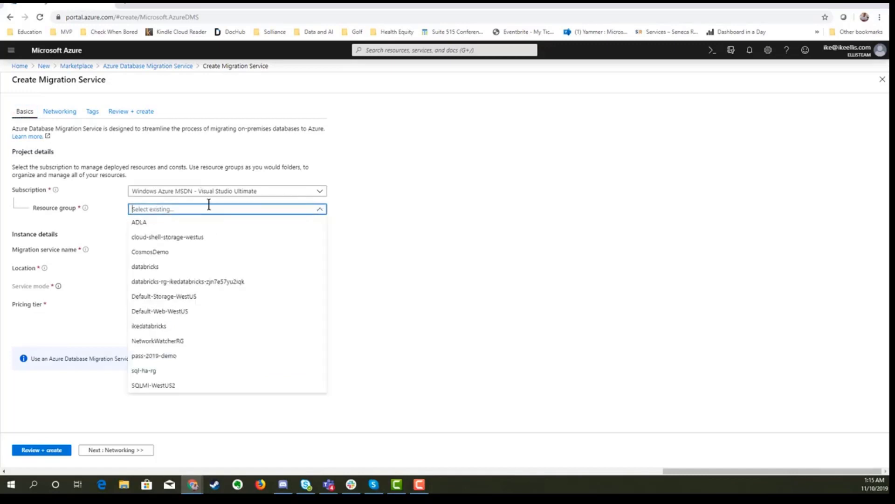
{"action": "left_click", "coordinate": [182, 386]}
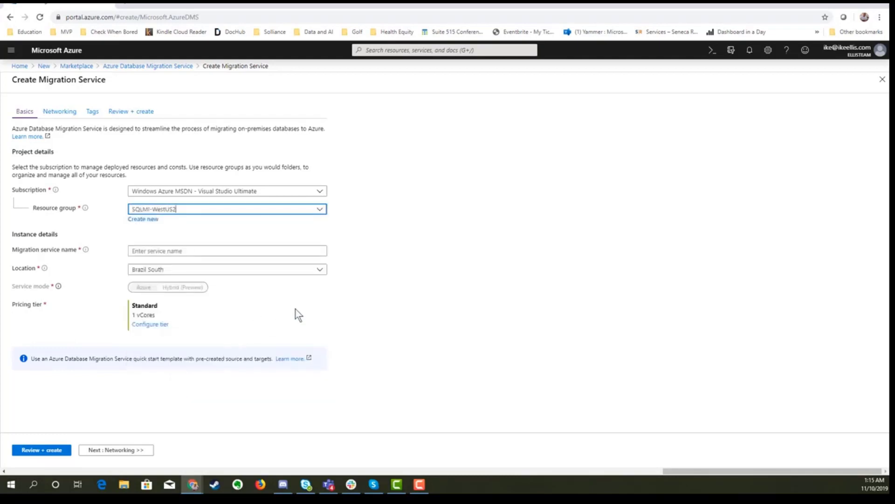
{"action": "left_click", "coordinate": [209, 251]}
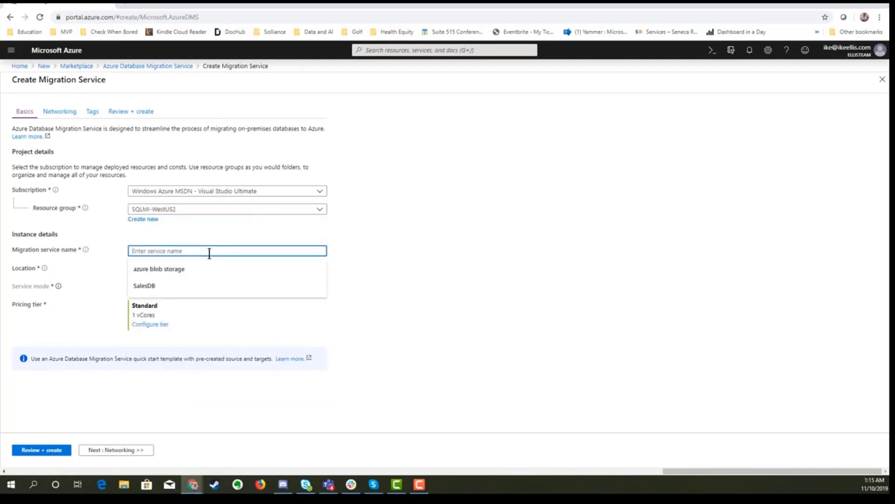
{"action": "type", "text": "pass"}
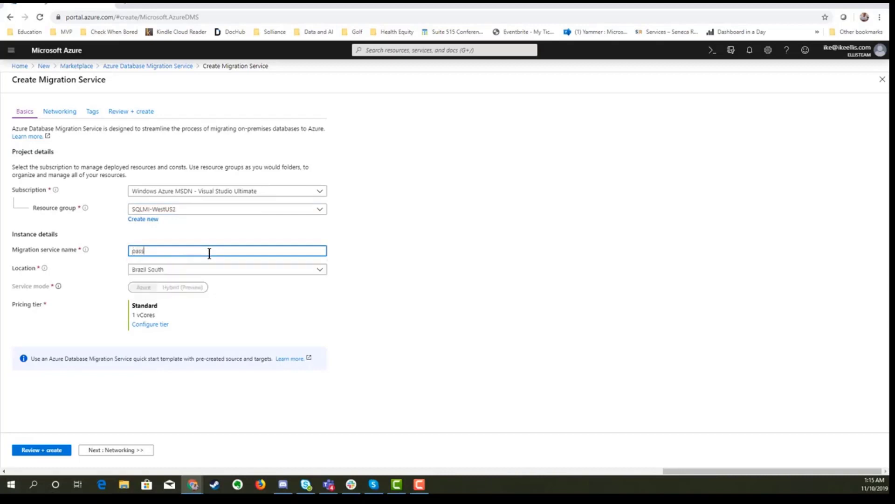
{"action": "type", "text": "demo2019ikemigration"}
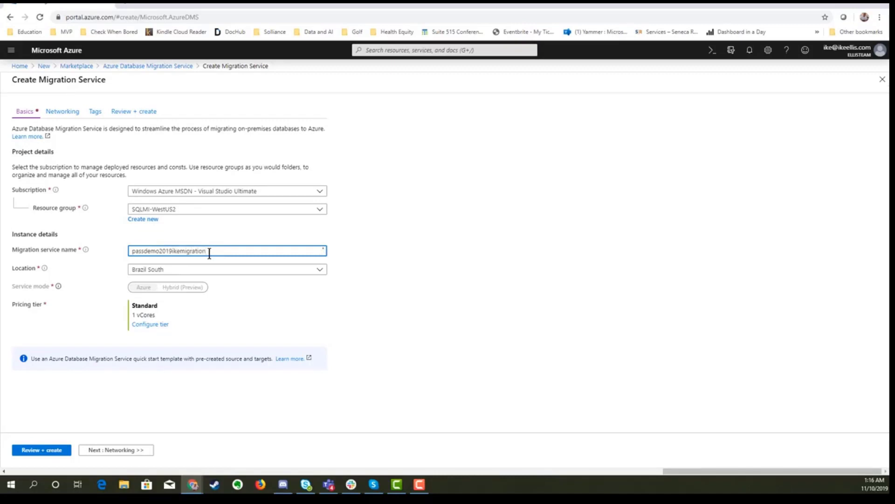
{"action": "left_click", "coordinate": [208, 269]}
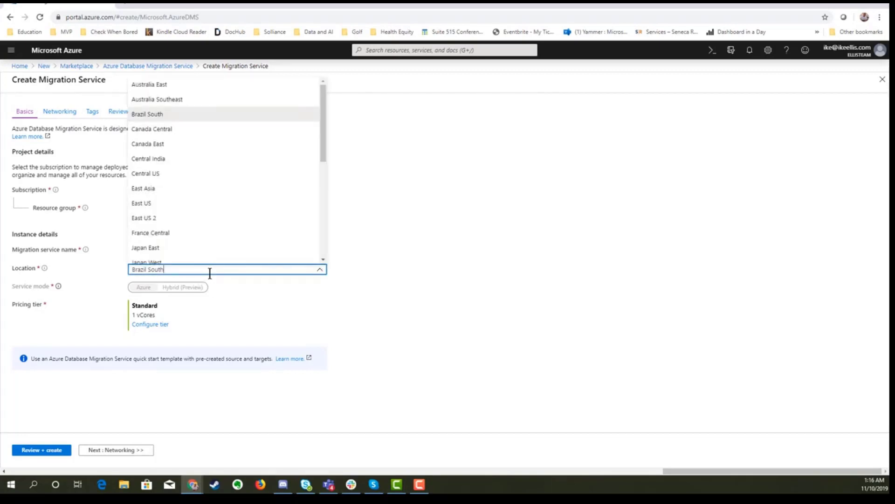
{"action": "scroll", "coordinate": [221, 194], "scroll_direction": "down", "scroll_amount": 5}
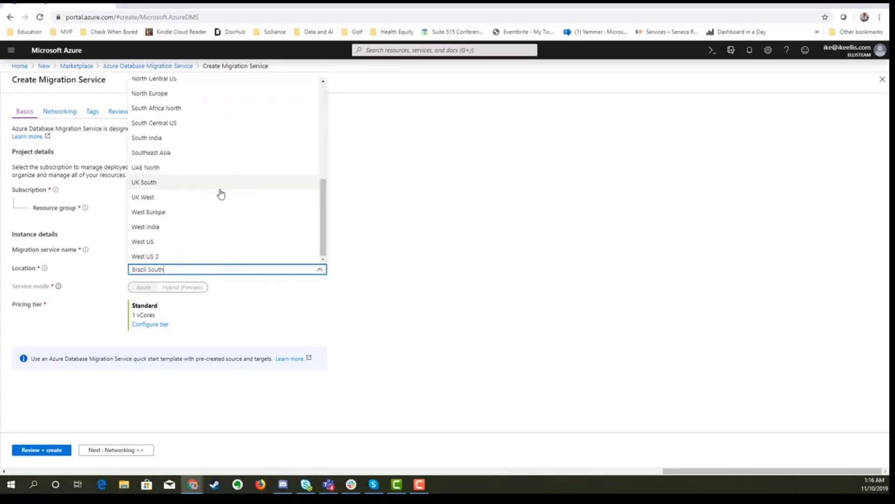
{"action": "left_click", "coordinate": [200, 256]}
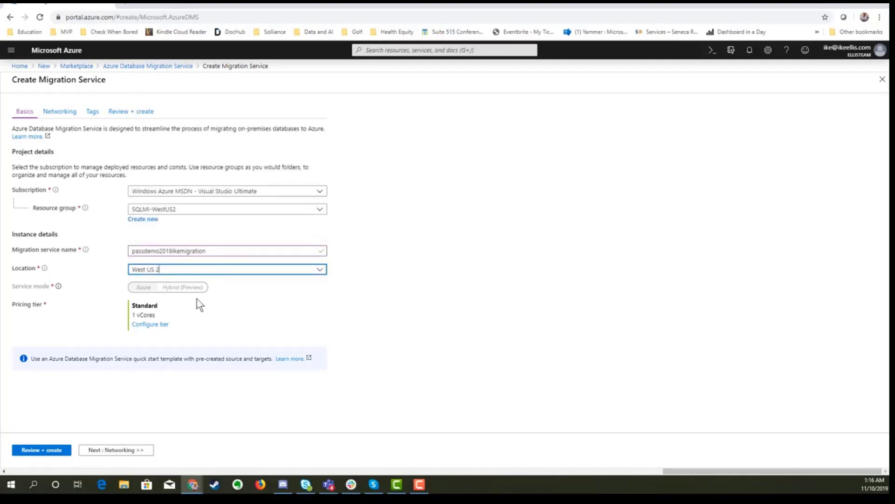
Step: Change the pricing tier to Premium with 4 vCores and apply it
{"action": "left_click", "coordinate": [149, 328]}
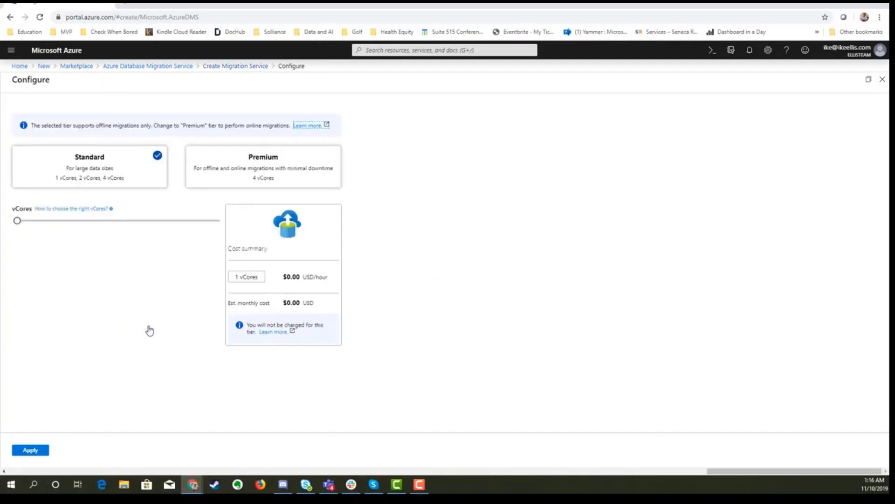
{"action": "left_click", "coordinate": [211, 177]}
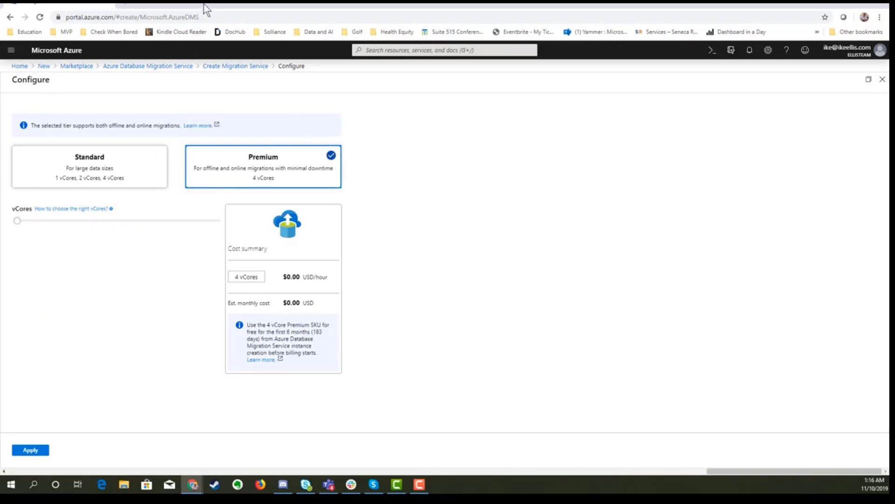
{"action": "left_click_drag", "start_coordinate": [203, 4], "coordinate": [263, 29]}
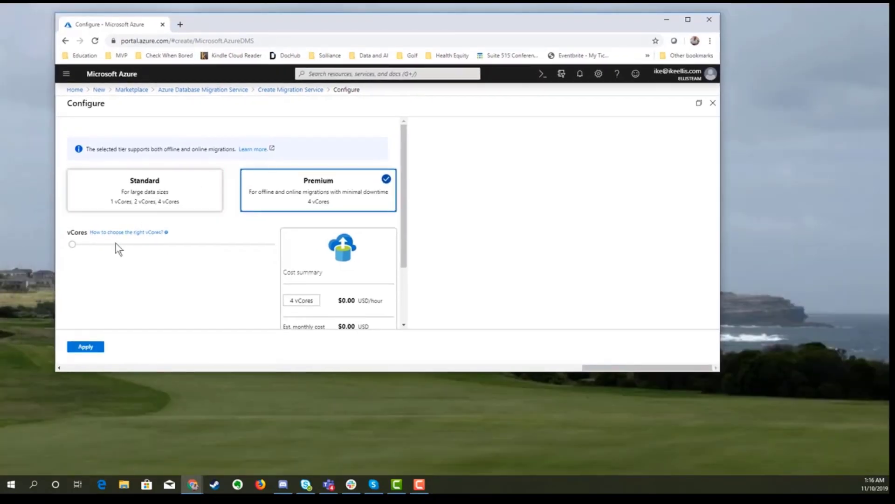
{"action": "scroll", "coordinate": [199, 253], "scroll_direction": "down", "scroll_amount": 3}
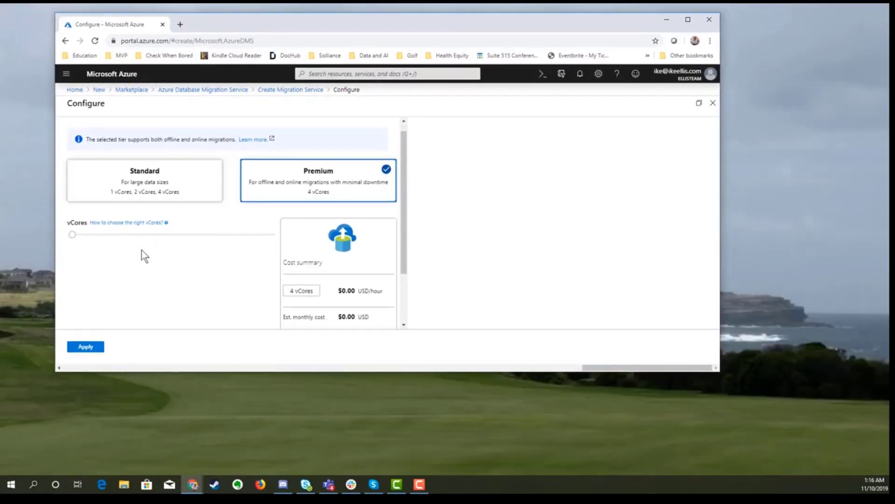
{"action": "scroll", "coordinate": [213, 254], "scroll_direction": "up", "scroll_amount": 3}
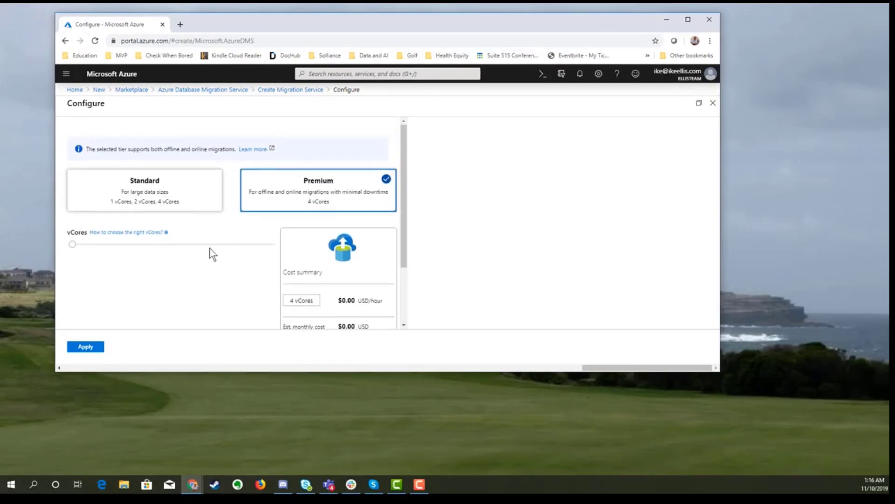
{"action": "scroll", "coordinate": [213, 255], "scroll_direction": "down", "scroll_amount": 3}
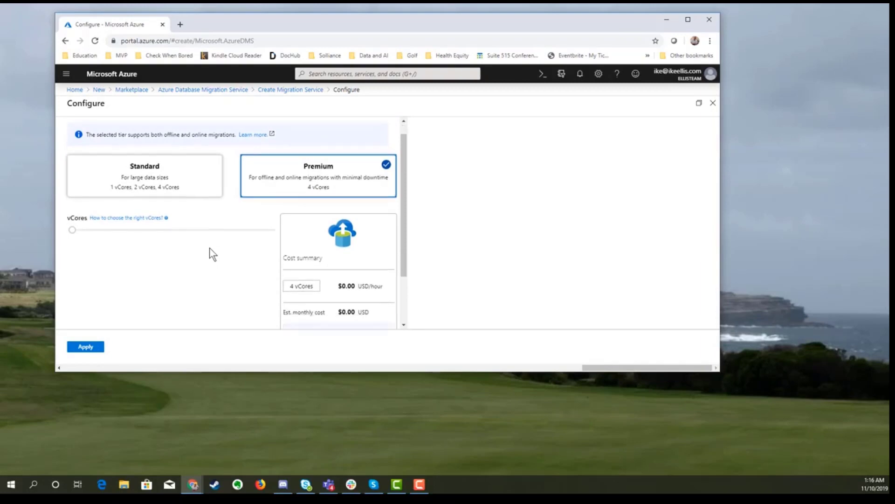
{"action": "scroll", "coordinate": [209, 252], "scroll_direction": "up", "scroll_amount": 3}
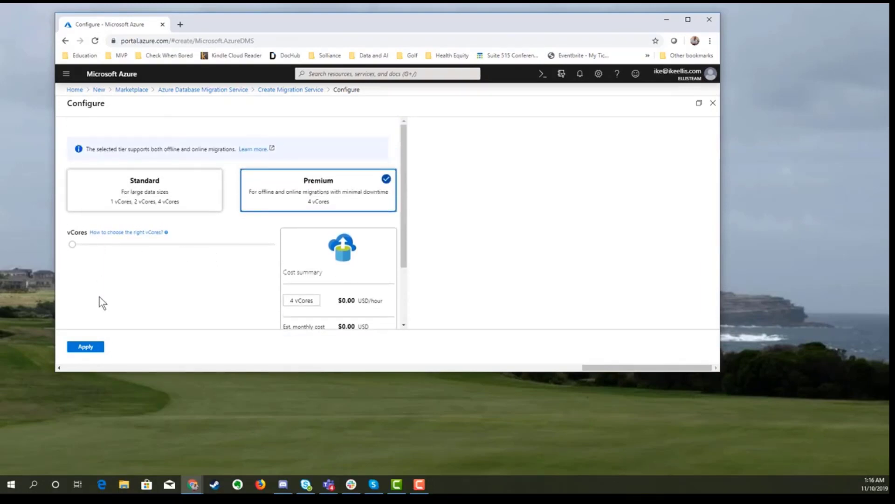
{"action": "left_click", "coordinate": [92, 348]}
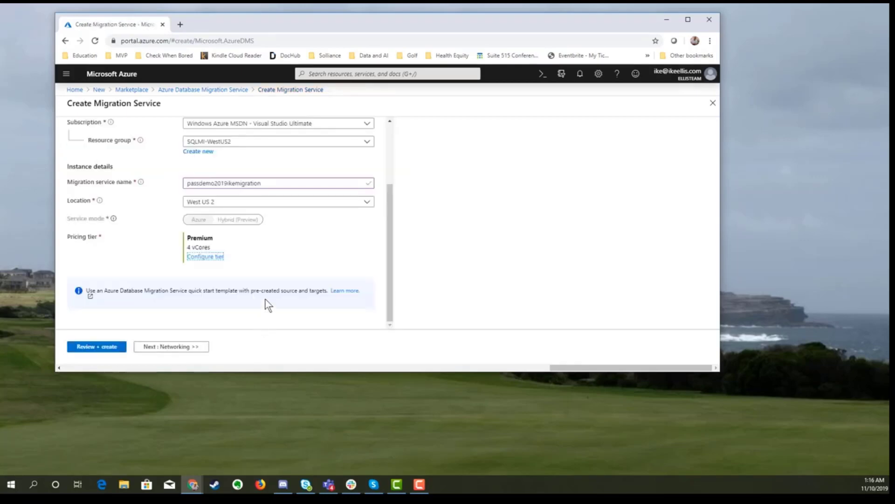
Step: Connect the service to the SQLMI-WestUS2-vnet/Management virtual network
{"action": "scroll", "coordinate": [250, 286], "scroll_direction": "up", "scroll_amount": 3}
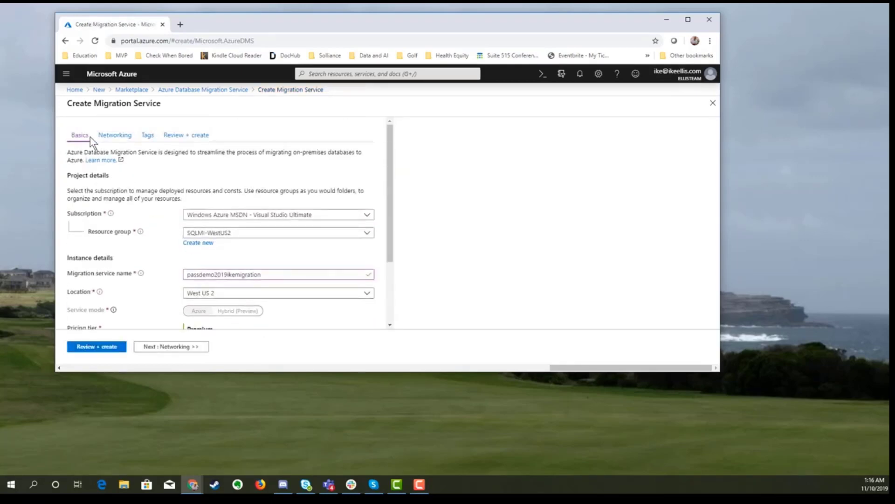
{"action": "left_click", "coordinate": [103, 140]}
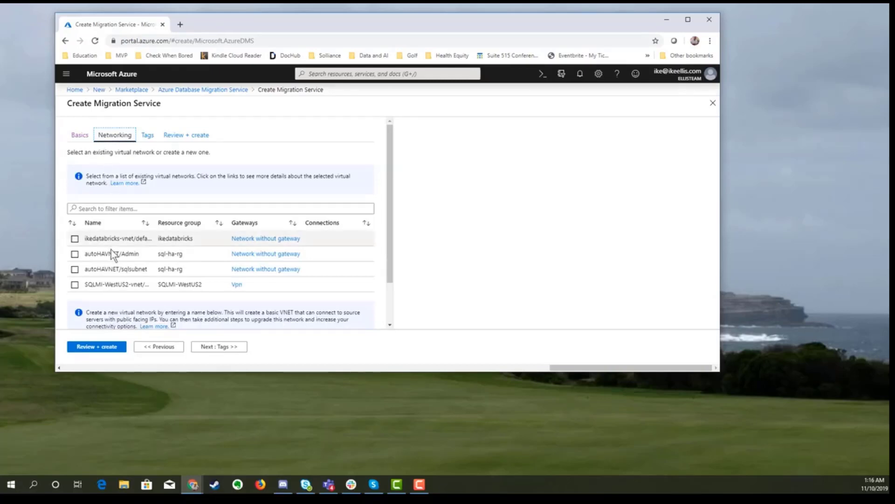
{"action": "left_click", "coordinate": [75, 285]}
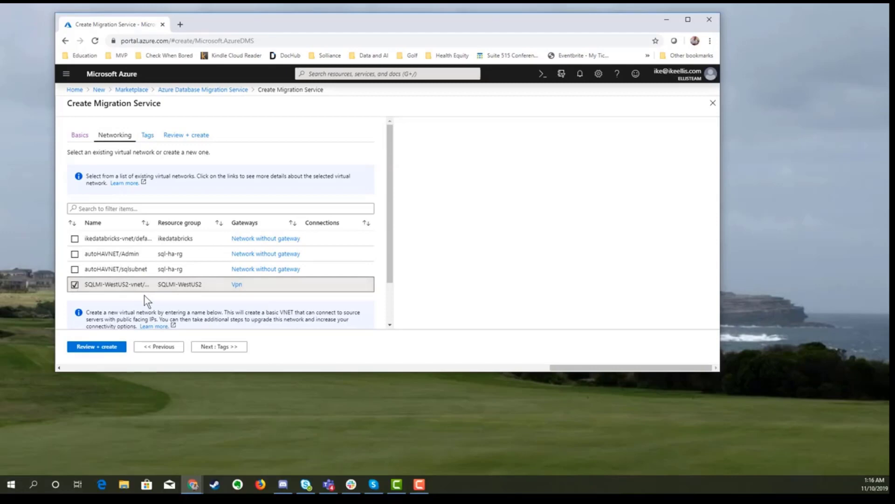
Step: Review the settings and submit the migration service for creation
{"action": "scroll", "coordinate": [144, 295], "scroll_direction": "down", "scroll_amount": 2}
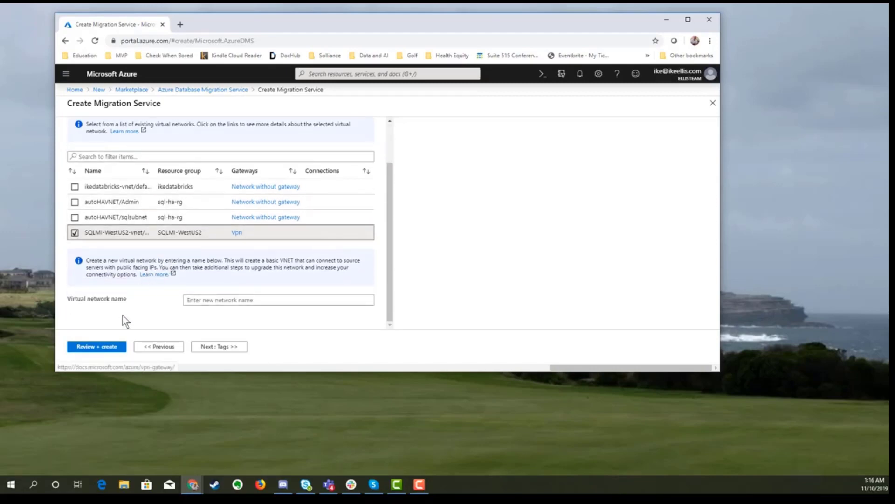
{"action": "left_click", "coordinate": [96, 347]}
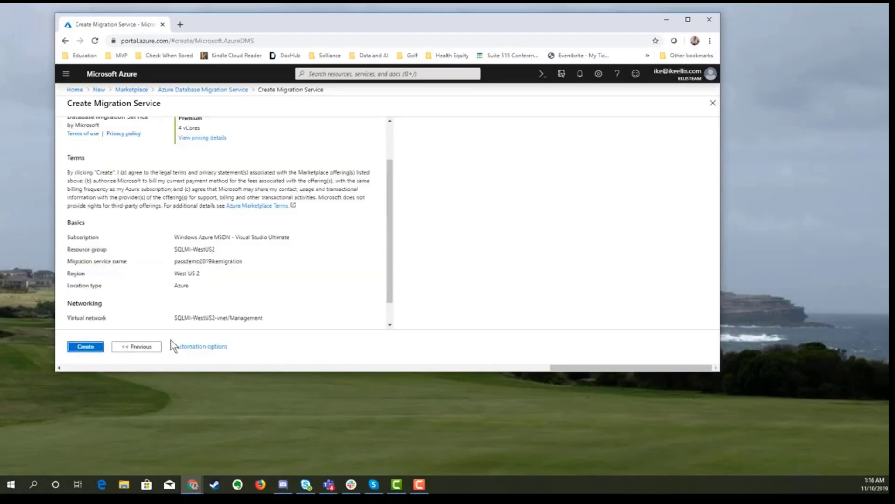
{"action": "scroll", "coordinate": [206, 235], "scroll_direction": "down", "scroll_amount": 1}
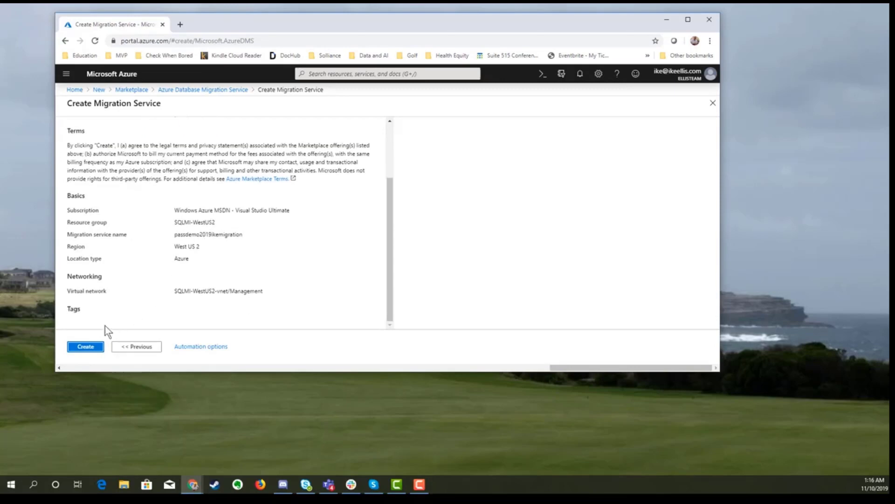
{"action": "left_click", "coordinate": [82, 351]}
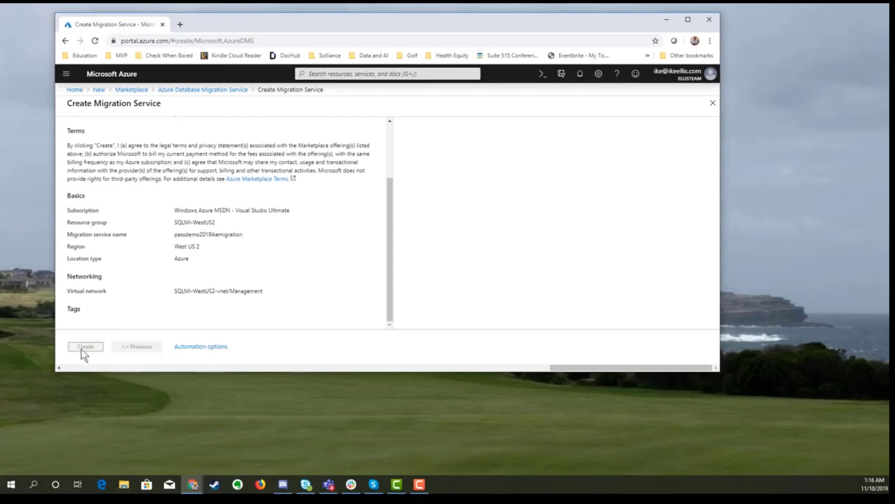
Step: Check the new passdemo2019ikemigration overview, which lists no migration projects yet
{"action": "scroll", "coordinate": [189, 270], "scroll_direction": "up", "scroll_amount": 1}
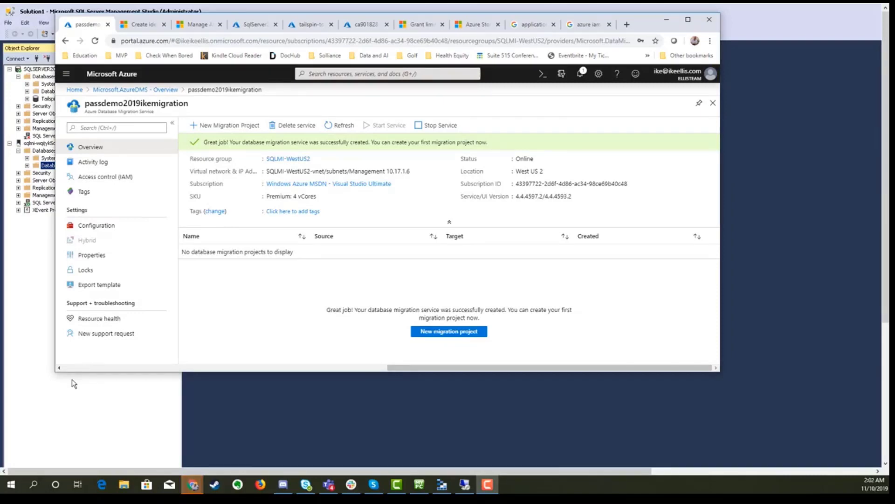
{"action": "left_click", "coordinate": [86, 425]}
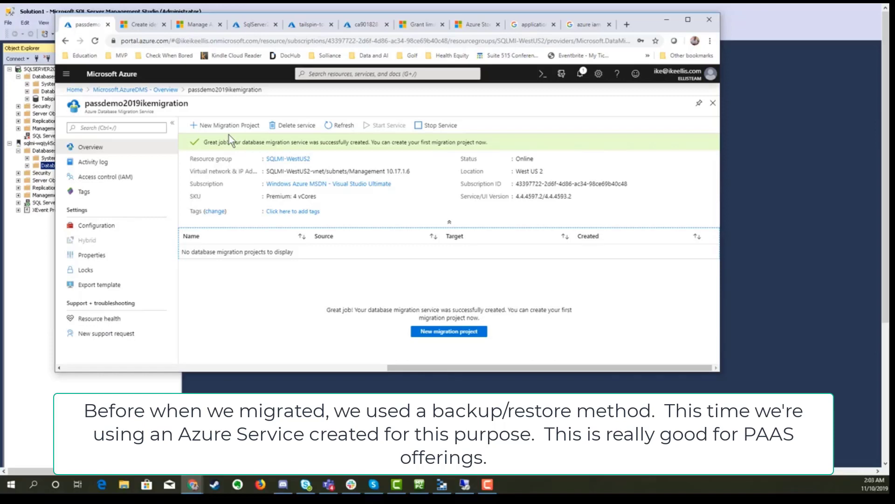
Step: Open Cloud Shell and list the subscriptions with az account list --output table
{"action": "left_click", "coordinate": [543, 75]}
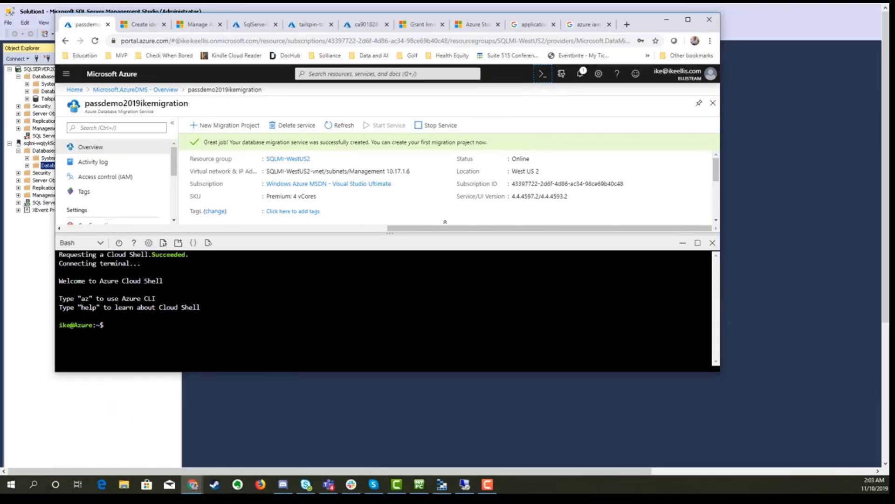
{"action": "type", "text": "az account"}
{"action": "type", "text": "list --output table"}
{"action": "key", "text": "Return"}
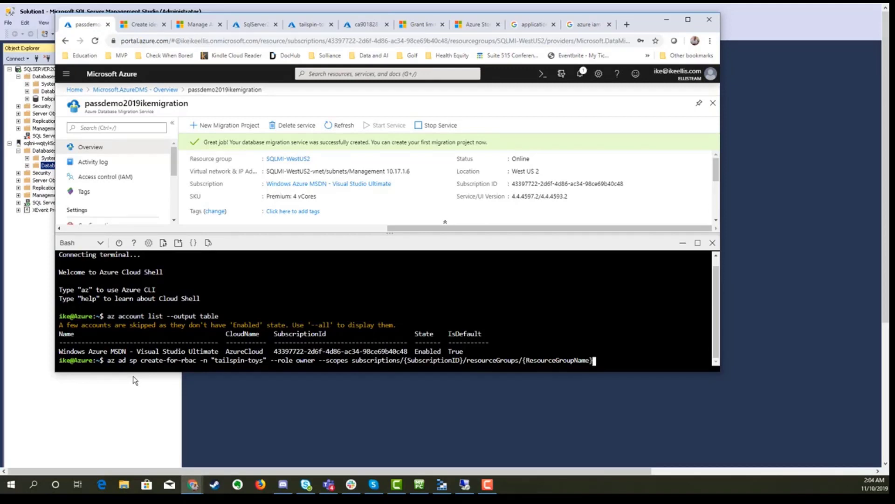
Step: Insert the copied subscription ID into the tailspin-toys create-for-rbac command
{"action": "key", "text": "Left"}
{"action": "key", "text": "Left"}
{"action": "key", "text": "Left"}
{"action": "key", "text": "Left"}
{"action": "key", "text": "Left"}
{"action": "key", "text": "Left"}
{"action": "key", "text": "Left"}
{"action": "key", "text": "Left"}
{"action": "key", "text": "Left"}
{"action": "key", "text": "Left"}
{"action": "key", "text": "Left"}
{"action": "key", "text": "Left"}
{"action": "key", "text": "Left"}
{"action": "key", "text": "Left"}
{"action": "key", "text": "Left"}
{"action": "key", "text": "Left"}
{"action": "key", "text": "Left"}
{"action": "key", "text": "Left"}
{"action": "key", "text": "Left"}
{"action": "key", "text": "Left"}
{"action": "key", "text": "Left"}
{"action": "key", "text": "Left"}
{"action": "key", "text": "Left"}
{"action": "key", "text": "Left"}
{"action": "key", "text": "Left"}
{"action": "key", "text": "Left"}
{"action": "key", "text": "Left"}
{"action": "key", "text": "Left"}
{"action": "key", "text": "Left"}
{"action": "key", "text": "Left"}
{"action": "key", "text": "Left"}
{"action": "key", "text": "Left"}
{"action": "key", "text": "Left"}
{"action": "key", "text": "Left"}
{"action": "key", "text": "BackSpace"}
{"action": "key", "text": "BackSpace"}
{"action": "key", "text": "BackSpace"}
{"action": "key", "text": "BackSpace"}
{"action": "key", "text": "BackSpace"}
{"action": "key", "text": "BackSpace"}
{"action": "key", "text": "BackSpace"}
{"action": "key", "text": "BackSpace"}
{"action": "key", "text": "BackSpace"}
{"action": "key", "text": "BackSpace"}
{"action": "key", "text": "BackSpace"}
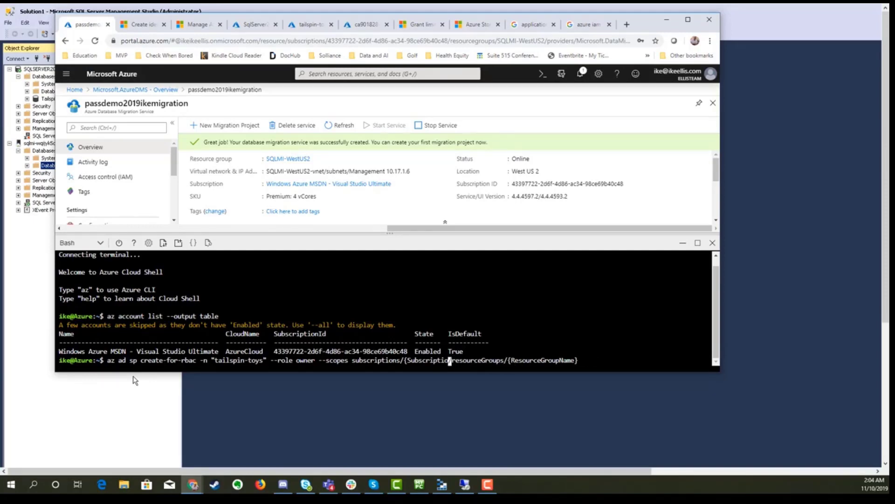
{"action": "key", "text": "BackSpace"}
{"action": "key", "text": "BackSpace"}
{"action": "key", "text": "BackSpace"}
{"action": "key", "text": "BackSpace"}
{"action": "key", "text": "BackSpace"}
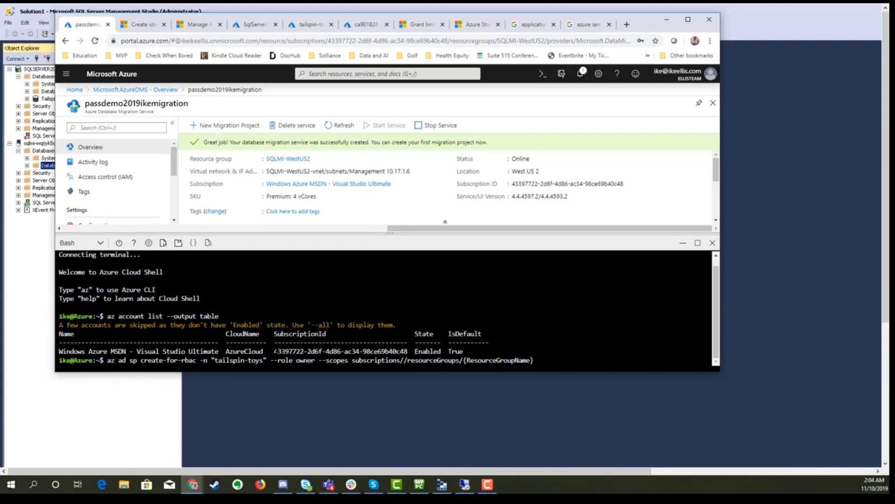
{"action": "left_click_drag", "start_coordinate": [273, 351], "coordinate": [408, 352]}
{"action": "key", "text": "ctrl+c"}
{"action": "right_click", "coordinate": [405, 360]}
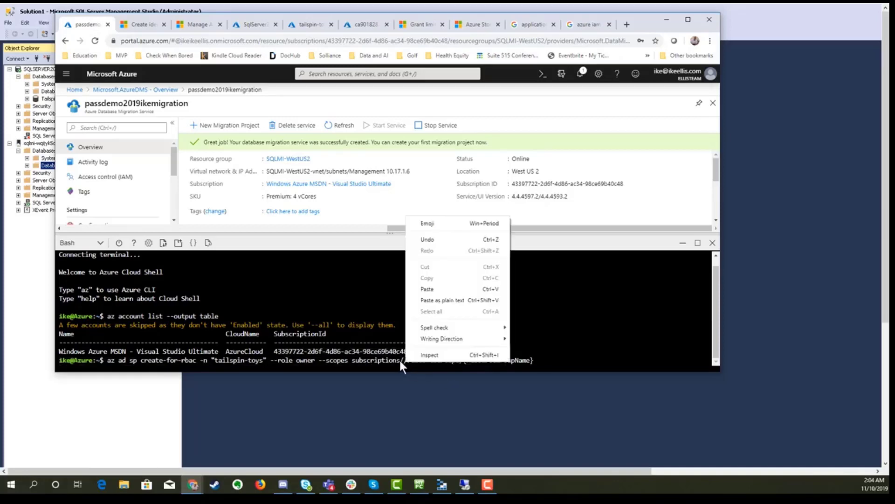
{"action": "left_click", "coordinate": [430, 290]}
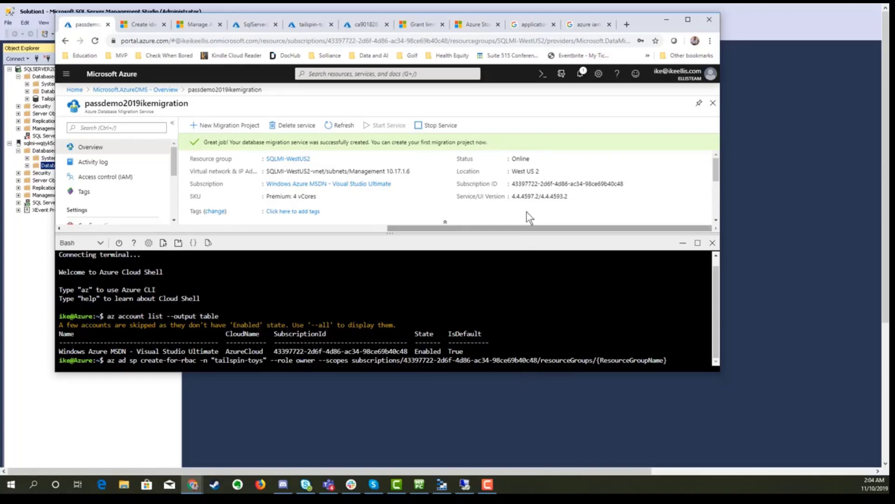
Step: Scope the command to resource group SQLMI-WestUS2 and run the service principal creation
{"action": "scroll", "coordinate": [478, 192], "scroll_direction": "down", "scroll_amount": 3}
{"action": "scroll", "coordinate": [479, 192], "scroll_direction": "up", "scroll_amount": 3}
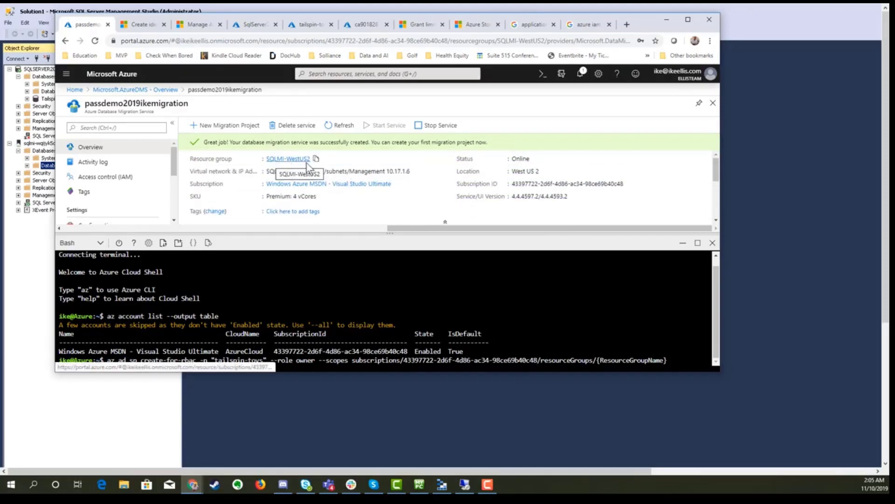
{"action": "left_click", "coordinate": [315, 159]}
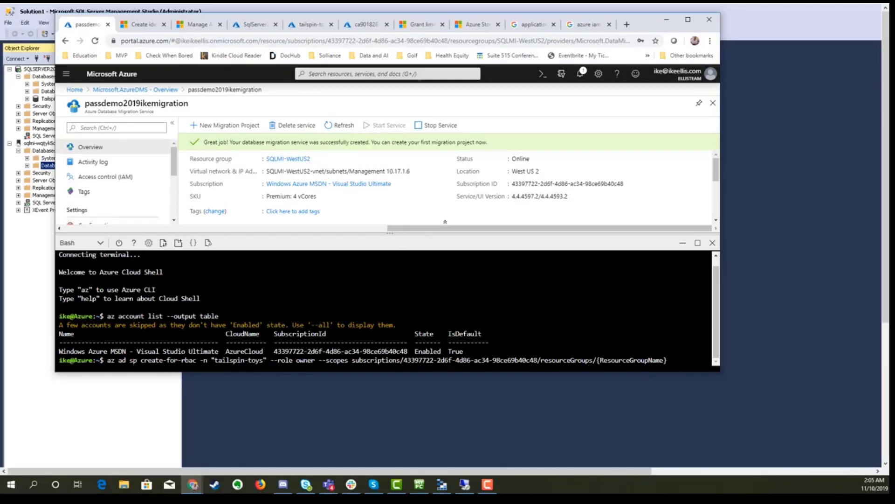
{"action": "key", "text": "Right"}
{"action": "key", "text": "Right"}
{"action": "key", "text": "Right"}
{"action": "key", "text": "Right"}
{"action": "key", "text": "Right"}
{"action": "key", "text": "Right"}
{"action": "key", "text": "Right"}
{"action": "key", "text": "Right"}
{"action": "key", "text": "Right"}
{"action": "key", "text": "Right"}
{"action": "key", "text": "Right"}
{"action": "key", "text": "Right"}
{"action": "key", "text": "Right"}
{"action": "key", "text": "Right"}
{"action": "key", "text": "Right"}
{"action": "key", "text": "Right"}
{"action": "key", "text": "Right"}
{"action": "key", "text": "Right"}
{"action": "key", "text": "Right"}
{"action": "key", "text": "Right"}
{"action": "key", "text": "BackSpace"}
{"action": "key", "text": "BackSpace"}
{"action": "key", "text": "BackSpace"}
{"action": "key", "text": "BackSpace"}
{"action": "key", "text": "BackSpace"}
{"action": "key", "text": "BackSpace"}
{"action": "key", "text": "BackSpace"}
{"action": "key", "text": "BackSpace"}
{"action": "key", "text": "BackSpace"}
{"action": "key", "text": "BackSpace"}
{"action": "key", "text": "BackSpace"}
{"action": "key", "text": "BackSpace"}
{"action": "key", "text": "BackSpace"}
{"action": "key", "text": "BackSpace"}
{"action": "key", "text": "BackSpace"}
{"action": "key", "text": "BackSpace"}
{"action": "key", "text": "BackSpace"}
{"action": "key", "text": "BackSpace"}
{"action": "key", "text": "BackSpace"}
{"action": "right_click", "coordinate": [673, 361]}
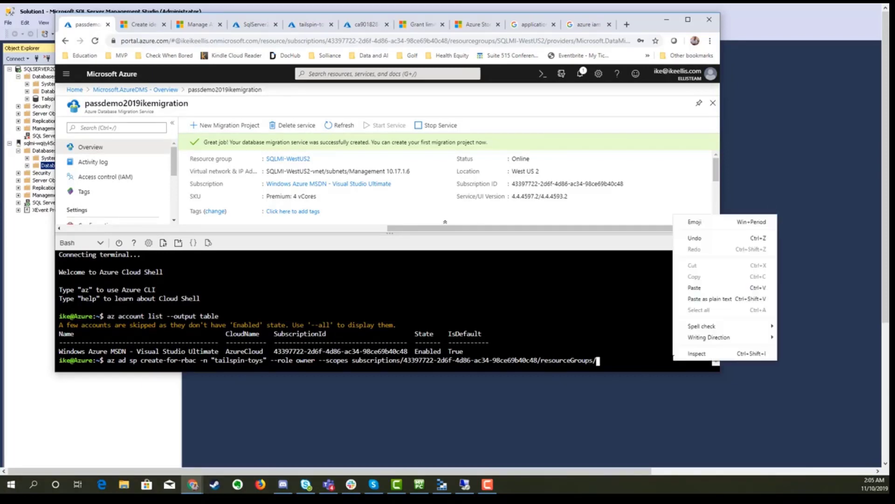
{"action": "left_click", "coordinate": [695, 287]}
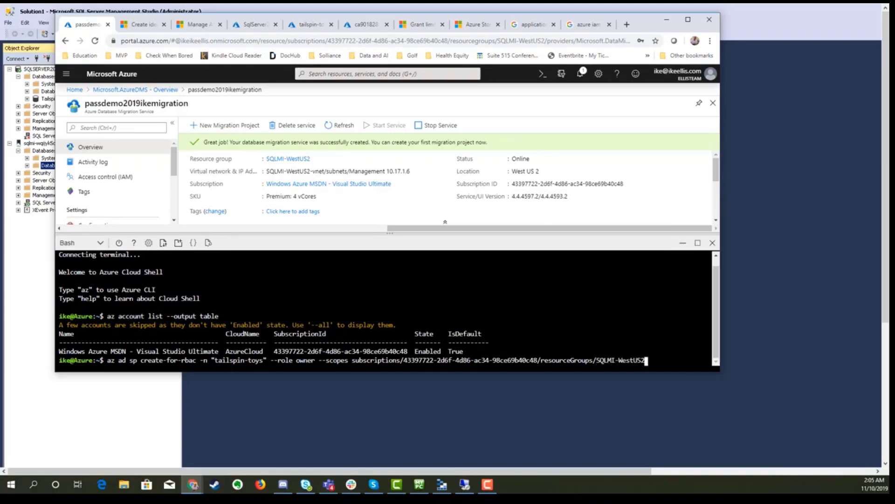
{"action": "key", "text": "Return"}
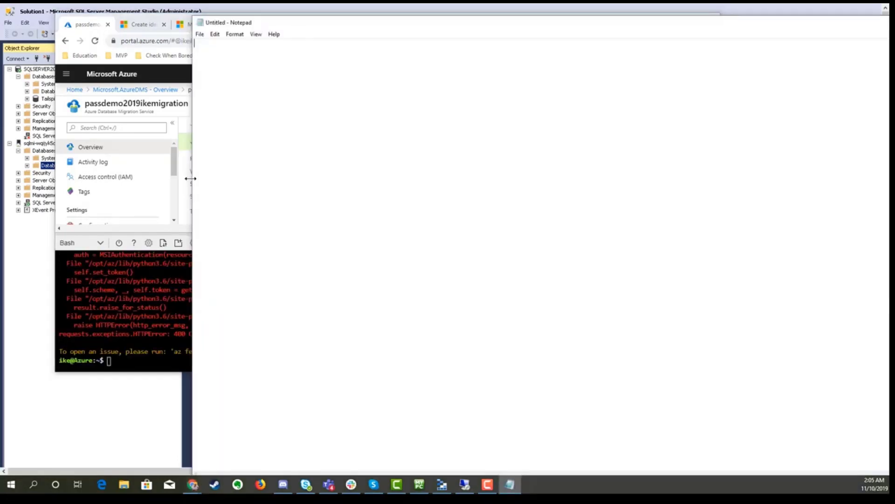
Step: Rerun the tailspin-toys service principal creation command from shell history
{"action": "left_click_drag", "start_coordinate": [191, 179], "coordinate": [699, 165]}
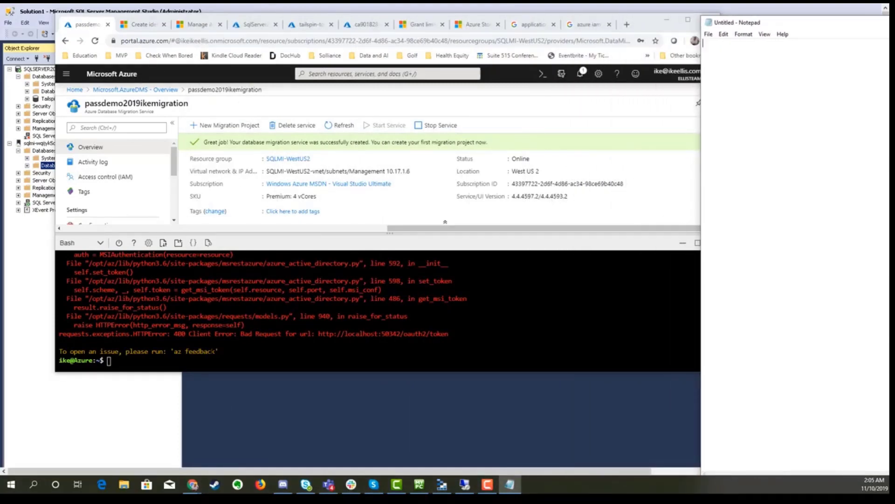
{"action": "scroll", "coordinate": [214, 351], "scroll_direction": "up", "scroll_amount": 4}
{"action": "scroll", "coordinate": [214, 352], "scroll_direction": "down", "scroll_amount": 4}
{"action": "left_click", "coordinate": [214, 351]}
{"action": "key", "text": "Up"}
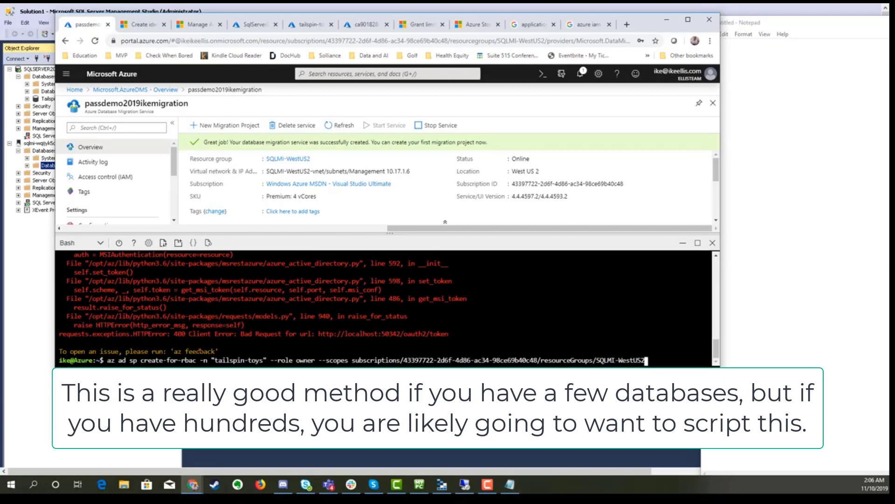
{"action": "key", "text": "Return"}
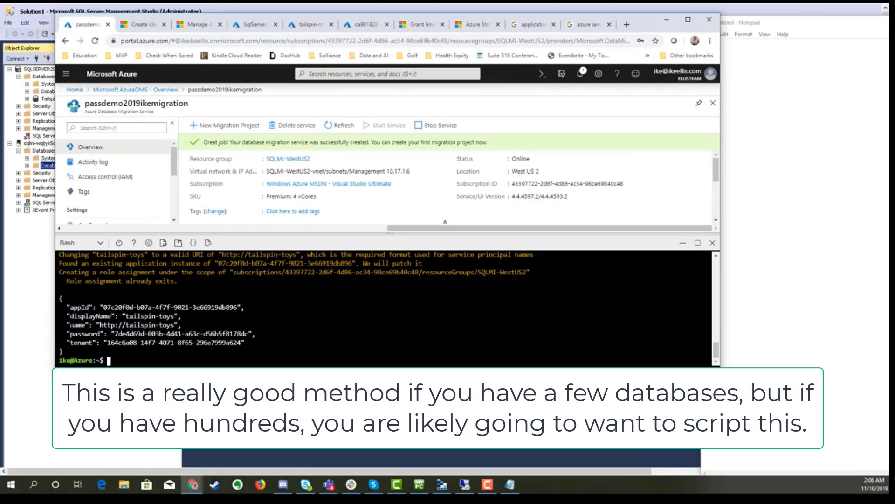
Step: Save the tailspin-toys credentials JSON output into Notepad
{"action": "left_click_drag", "start_coordinate": [59, 298], "coordinate": [64, 351]}
{"action": "key", "text": "ctrl+c"}
{"action": "left_click", "coordinate": [755, 293]}
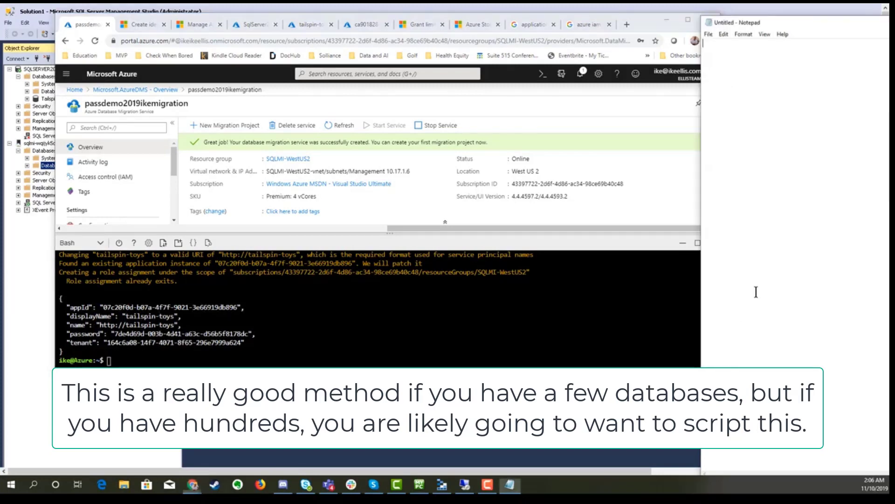
{"action": "key", "text": "ctrl+v"}
{"action": "left_click_drag", "start_coordinate": [783, 17], "coordinate": [723, 21]}
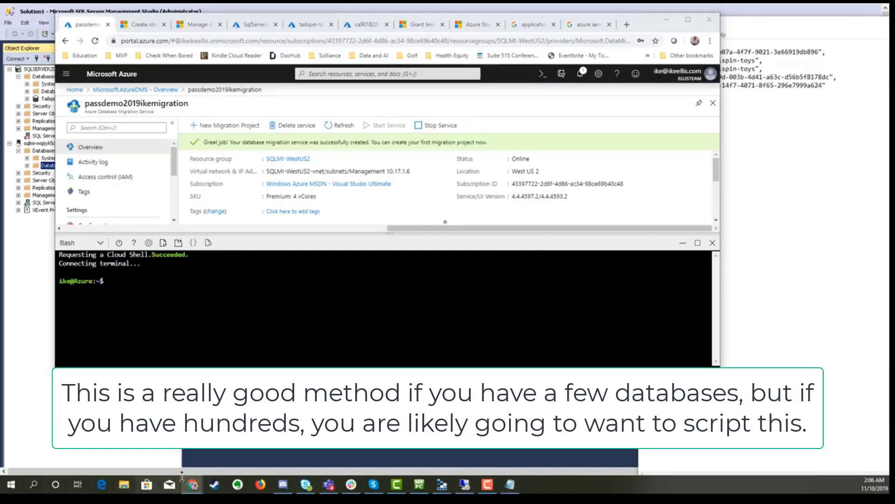
{"action": "left_click", "coordinate": [109, 281]}
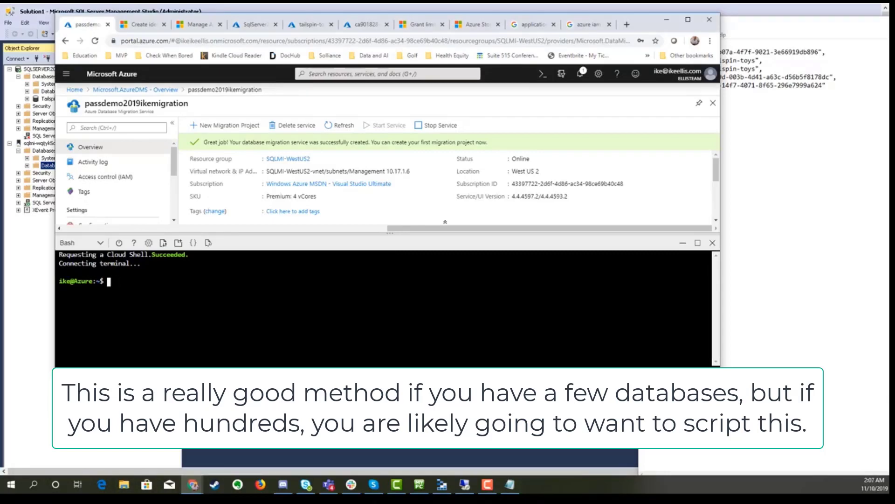
{"action": "right_click", "coordinate": [205, 295]}
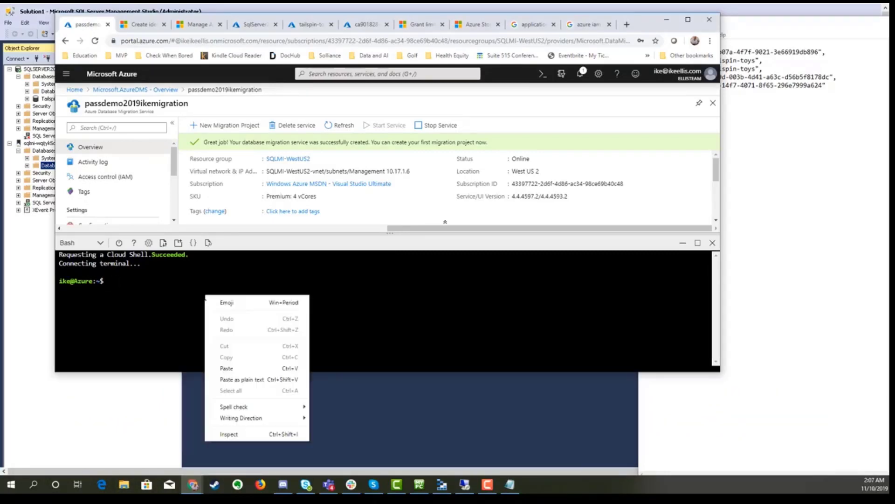
{"action": "left_click", "coordinate": [253, 368]}
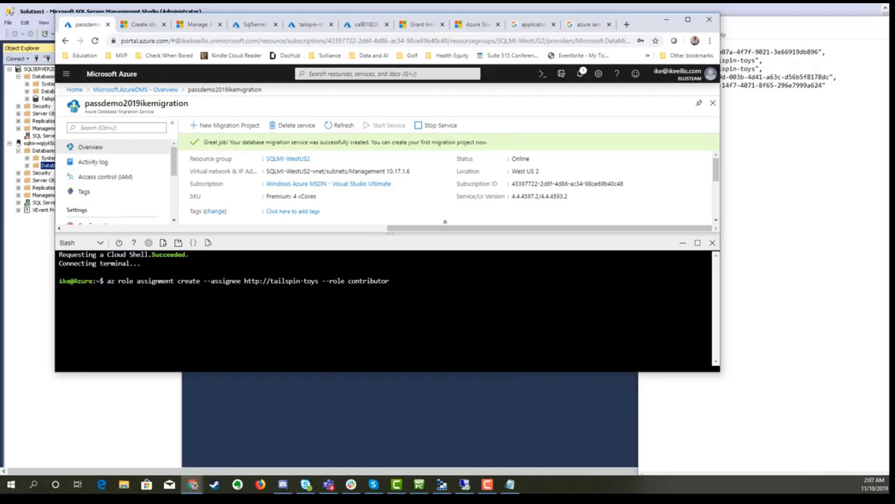
{"action": "key", "text": "Return"}
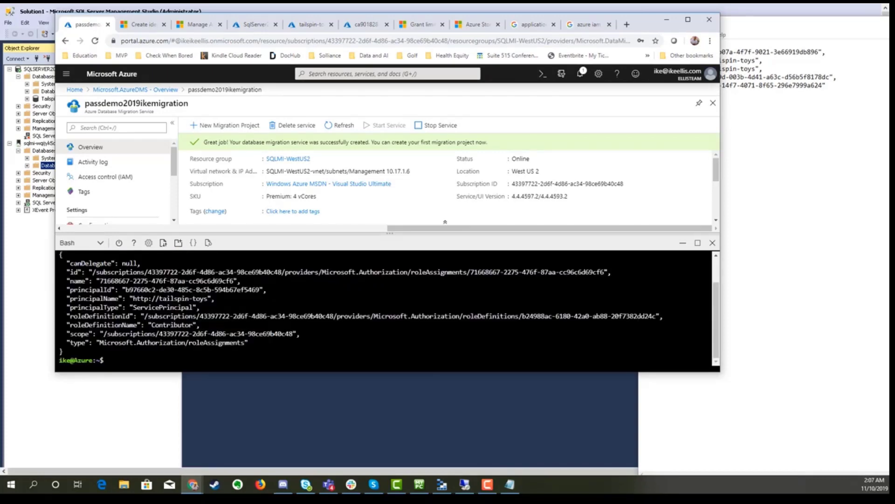
{"action": "left_click", "coordinate": [712, 243]}
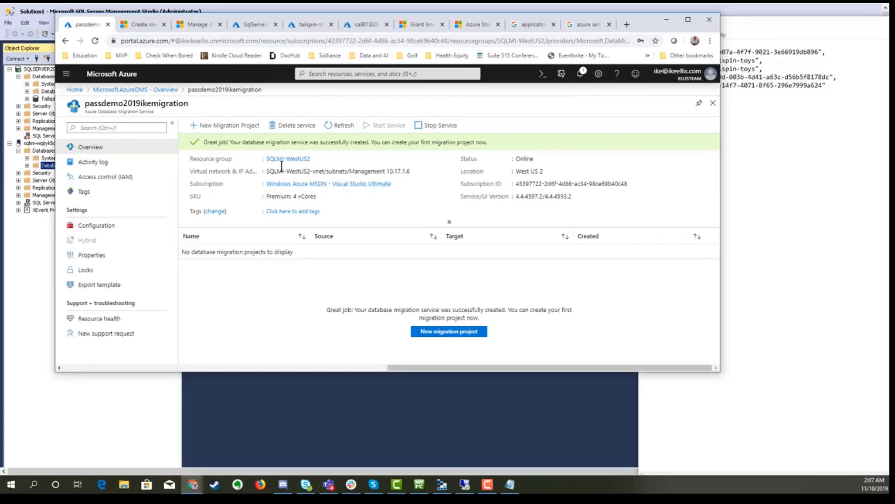
Step: Name a new migration project passdemo targeting Azure SQL Database Managed Instance
{"action": "left_click", "coordinate": [204, 126]}
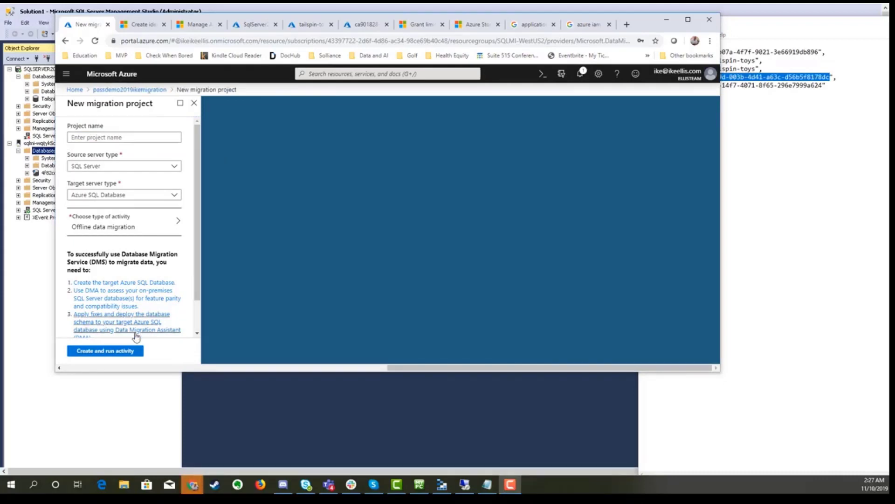
{"action": "left_click", "coordinate": [108, 138]}
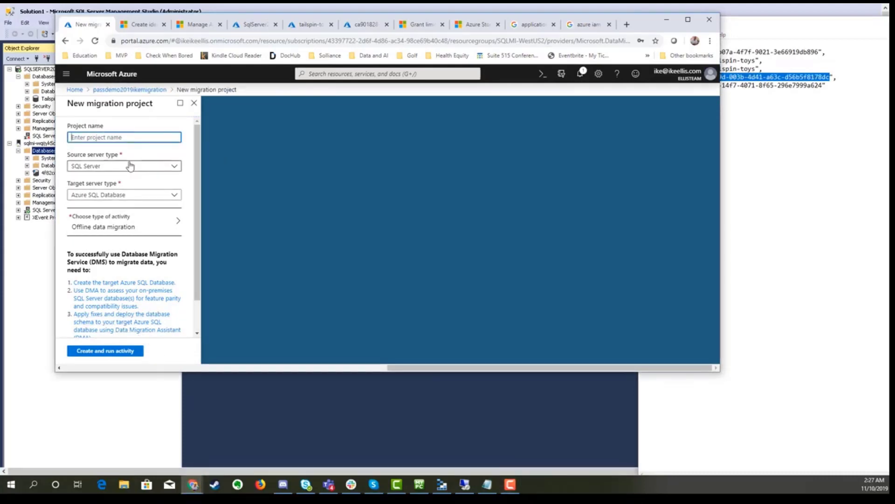
{"action": "type", "text": "passdemo"}
{"action": "left_click", "coordinate": [142, 195]}
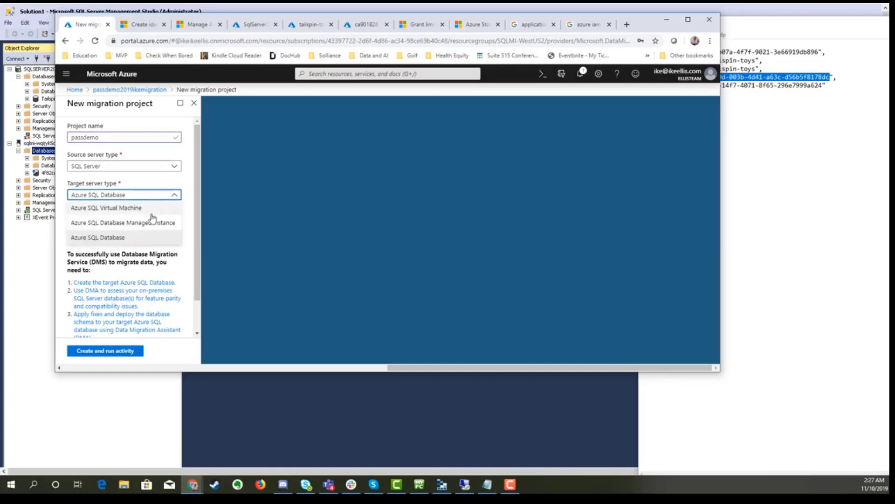
{"action": "left_click", "coordinate": [150, 223]}
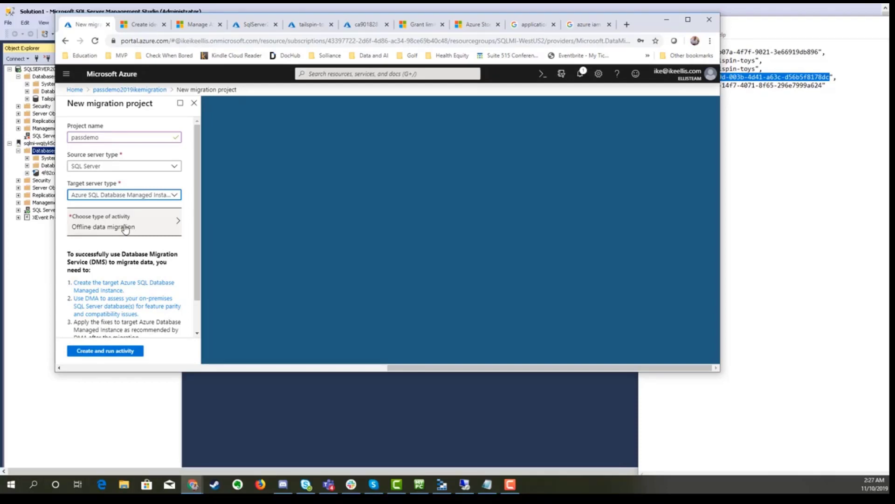
Step: Set the activity type to Online data migration, save, and create and run the activity
{"action": "left_click", "coordinate": [125, 228]}
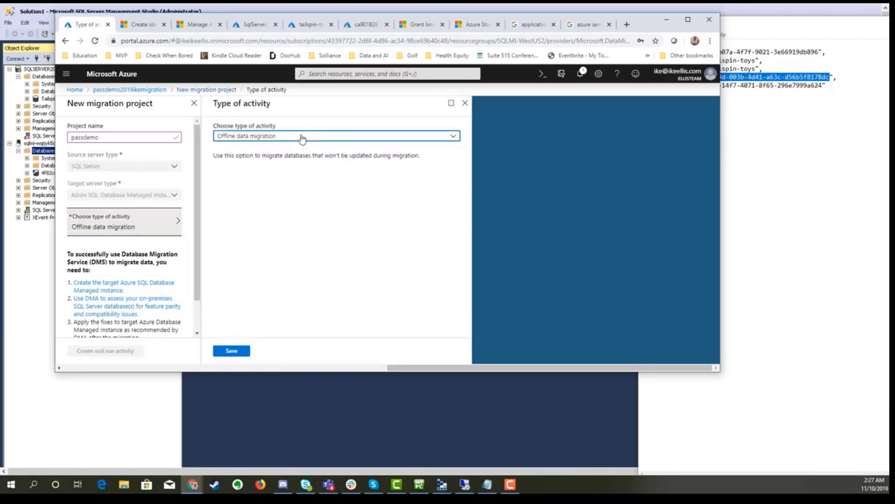
{"action": "left_click", "coordinate": [302, 137]}
{"action": "left_click", "coordinate": [297, 149]}
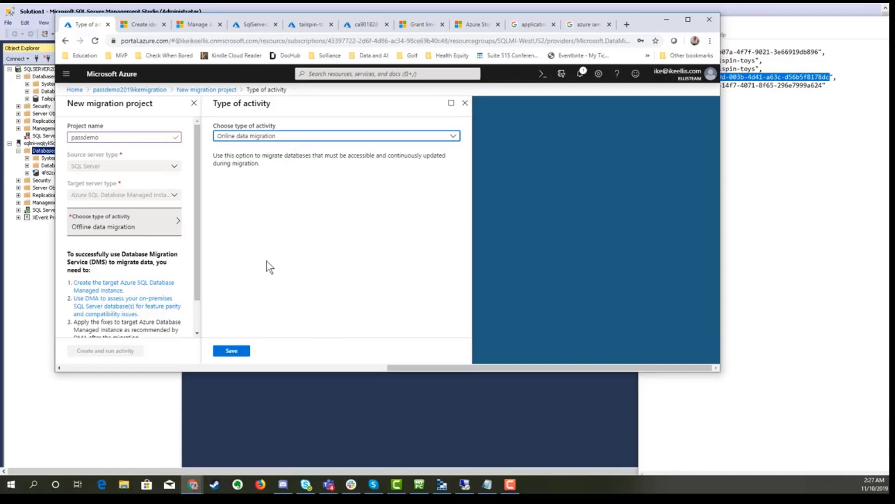
{"action": "left_click", "coordinate": [232, 350]}
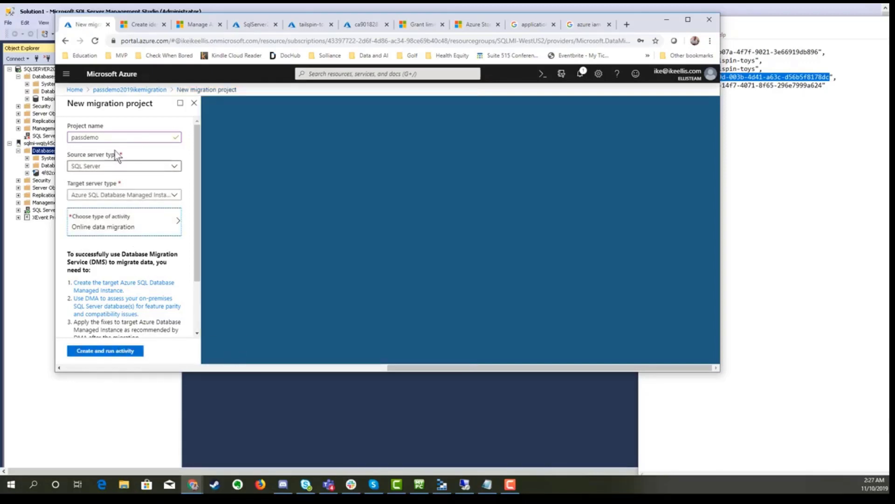
{"action": "left_click", "coordinate": [109, 355]}
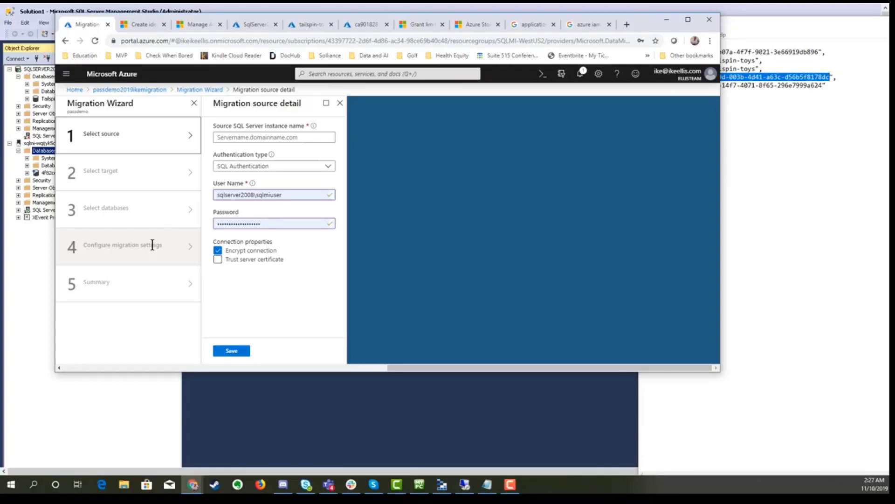
Step: Use the SqlServer2008 VM's public IP 51.143.101.34 as the source server name
{"action": "left_click", "coordinate": [240, 138]}
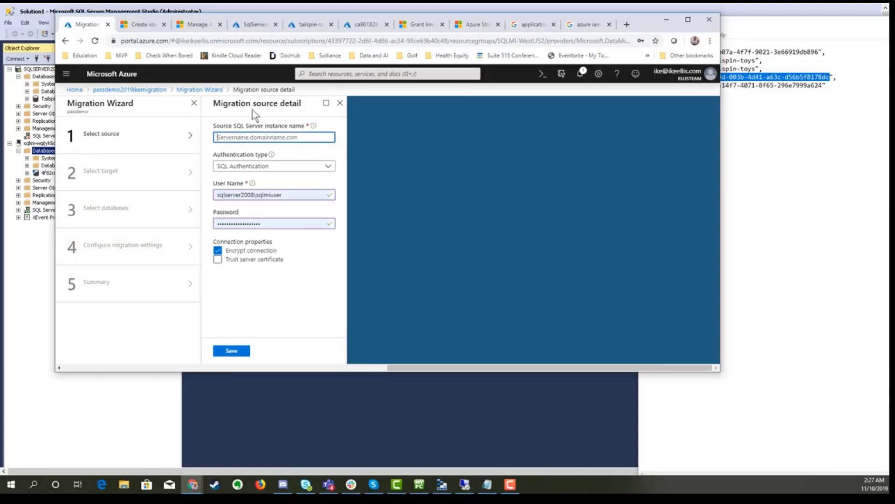
{"action": "left_click", "coordinate": [249, 25]}
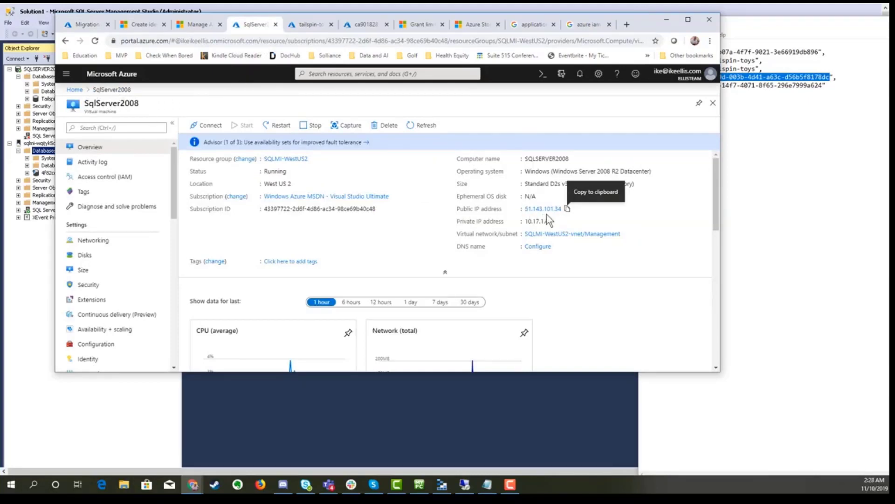
{"action": "left_click", "coordinate": [568, 210]}
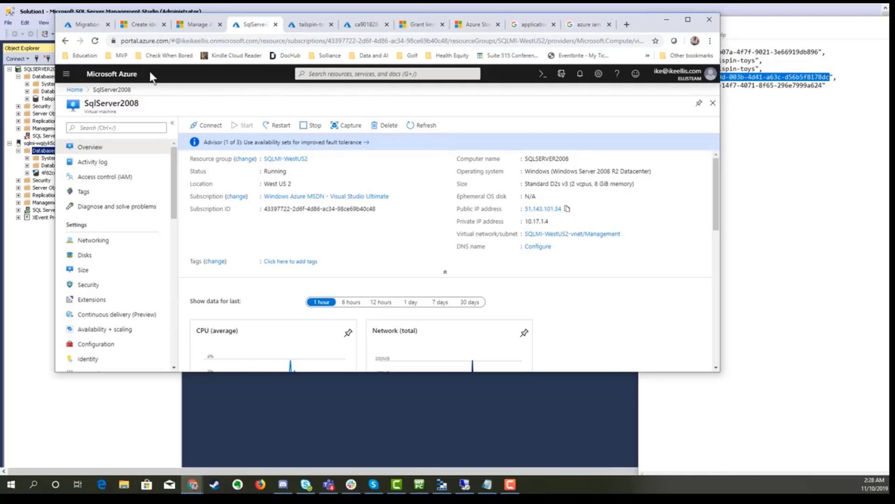
{"action": "left_click", "coordinate": [88, 25]}
{"action": "left_click", "coordinate": [236, 136]}
{"action": "key", "text": "ctrl+v"}
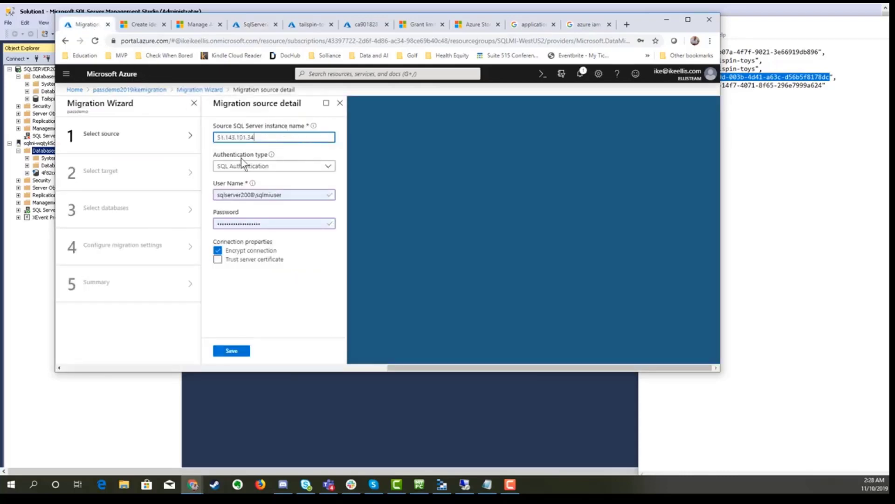
Step: Choose Windows Authentication, trust the server certificate, and save the source details
{"action": "left_click", "coordinate": [246, 166]}
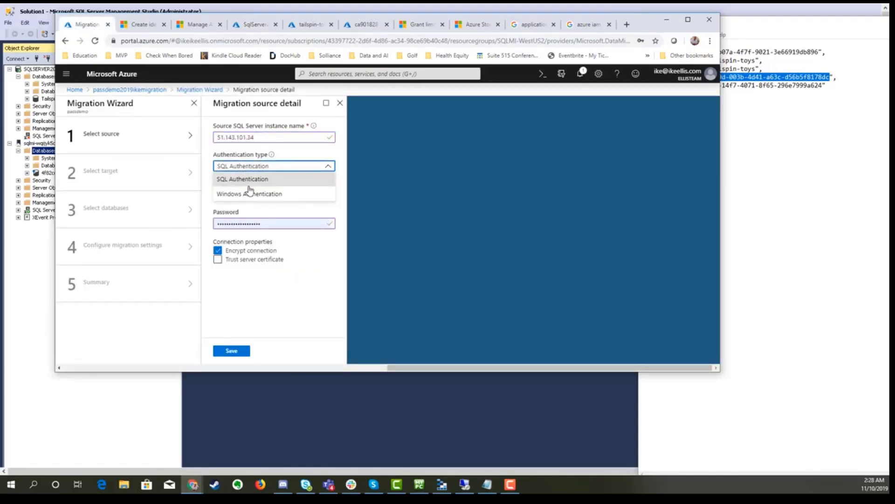
{"action": "left_click", "coordinate": [248, 192]}
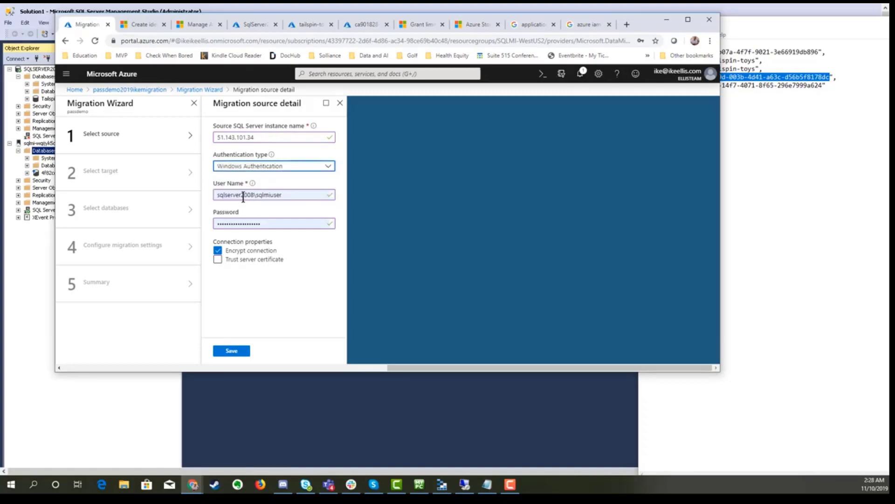
{"action": "left_click", "coordinate": [229, 261]}
{"action": "left_click", "coordinate": [233, 352]}
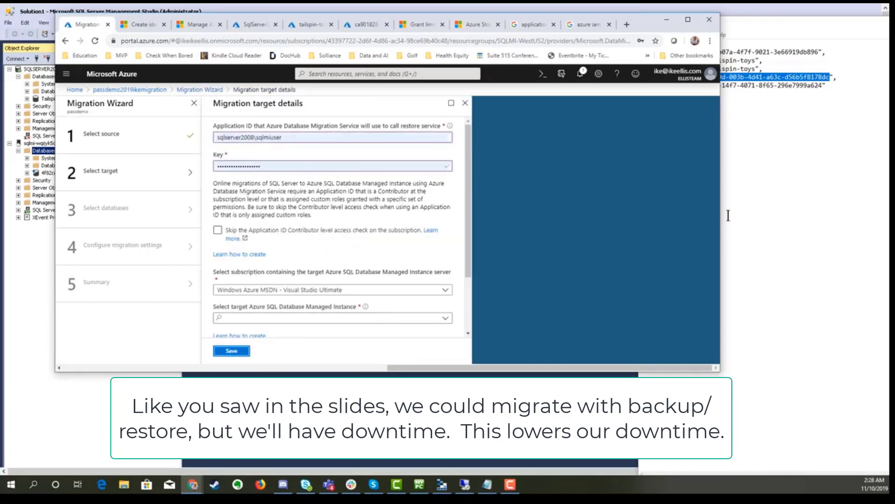
Step: Fill Application ID and Key with the tailspin-toys app ID and password from Notepad
{"action": "left_click", "coordinate": [803, 209]}
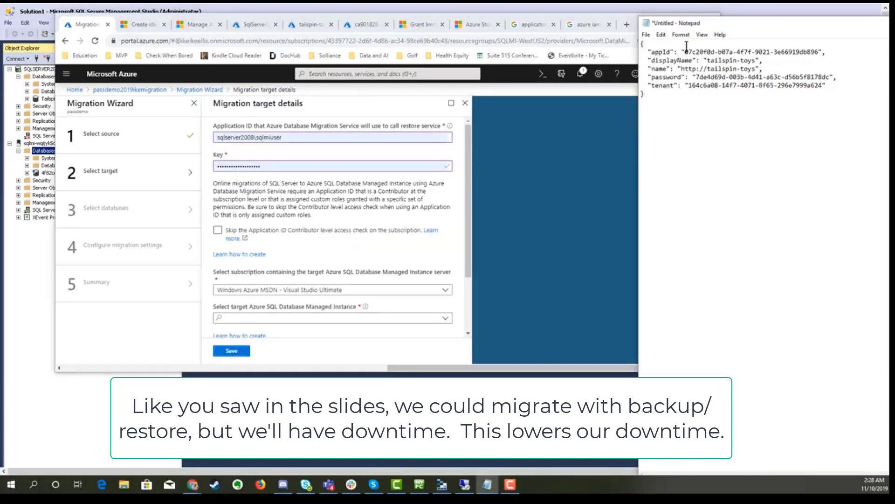
{"action": "left_click_drag", "start_coordinate": [684, 52], "coordinate": [819, 52]}
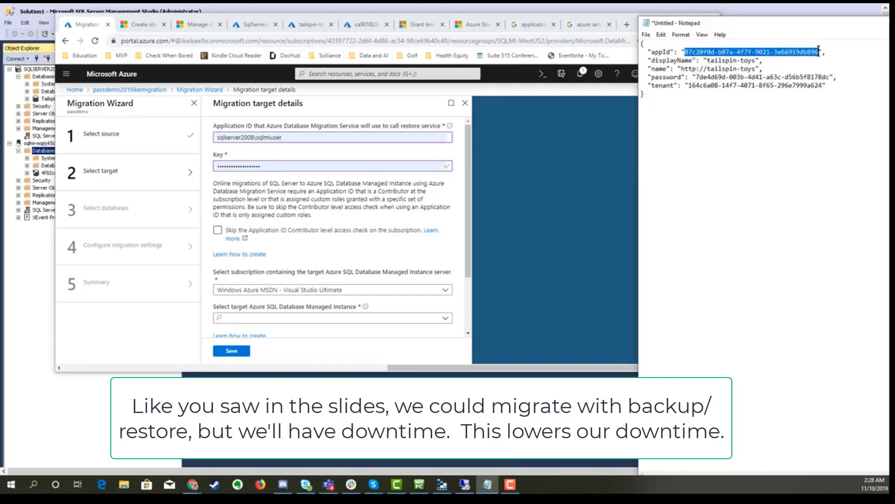
{"action": "left_click", "coordinate": [286, 136]}
{"action": "key", "text": "ctrl+v"}
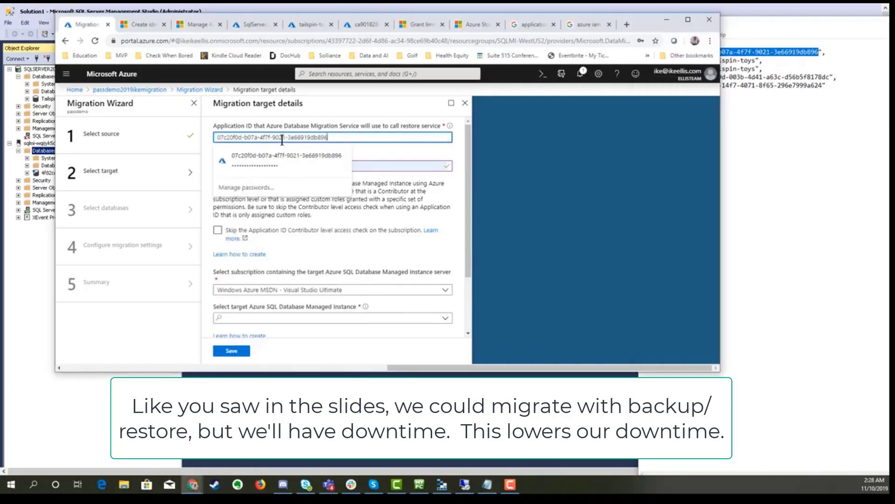
{"action": "left_click", "coordinate": [732, 161]}
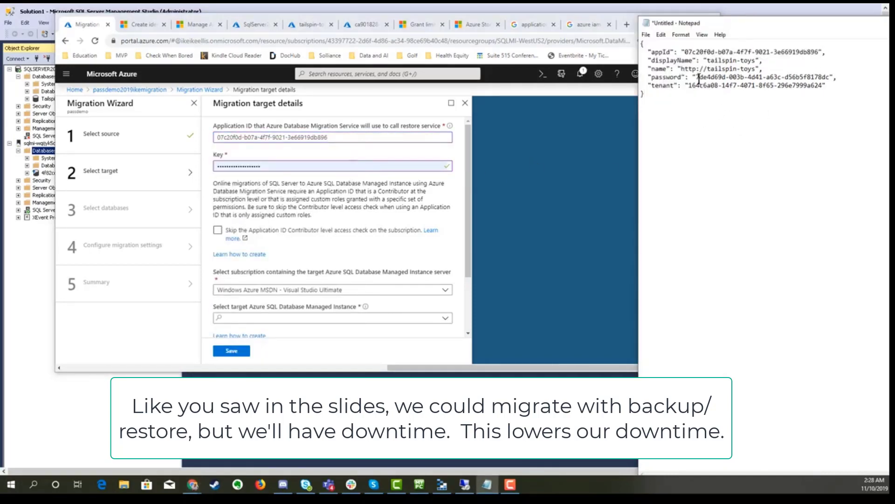
{"action": "left_click_drag", "start_coordinate": [696, 77], "coordinate": [834, 75]}
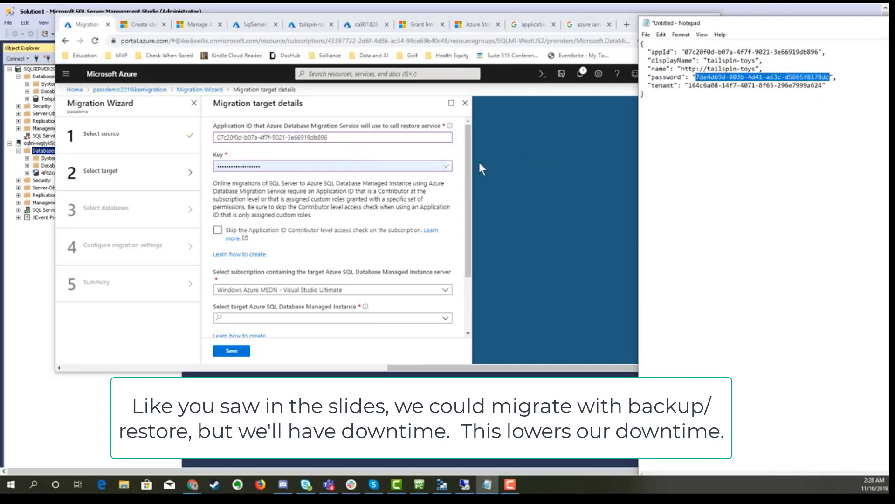
{"action": "left_click", "coordinate": [416, 163]}
{"action": "left_click", "coordinate": [413, 163]}
{"action": "key", "text": "ctrl+a"}
{"action": "key", "text": "ctrl+v"}
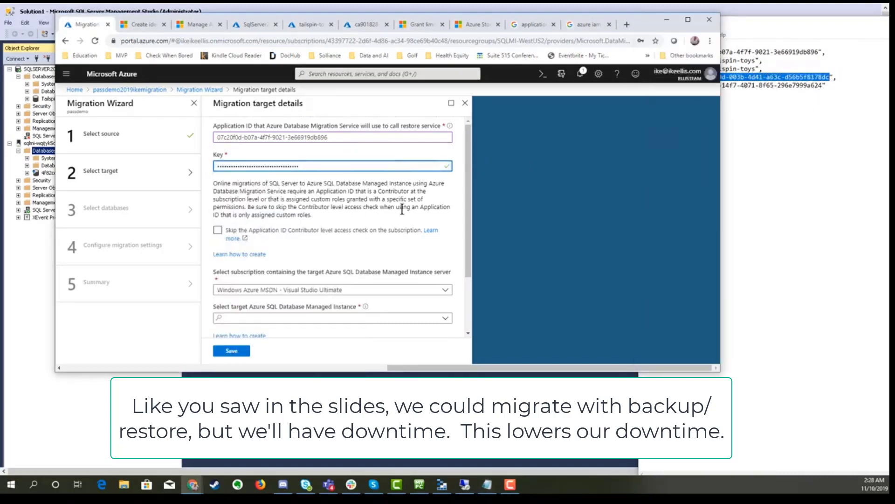
Step: Target managed instance sqlmi-wqjjyk5c4ltku with SQL login sqlmiuser and its password, and save
{"action": "scroll", "coordinate": [350, 228], "scroll_direction": "down", "scroll_amount": 2}
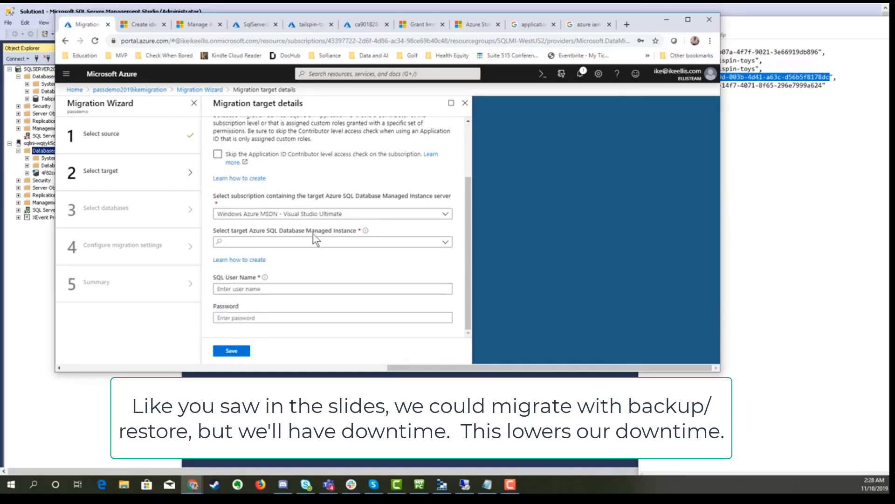
{"action": "left_click", "coordinate": [292, 240]}
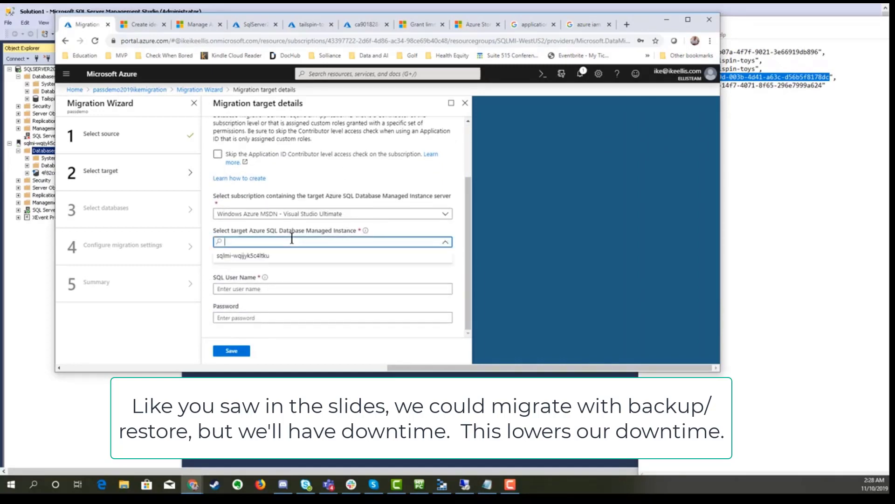
{"action": "left_click", "coordinate": [259, 256]}
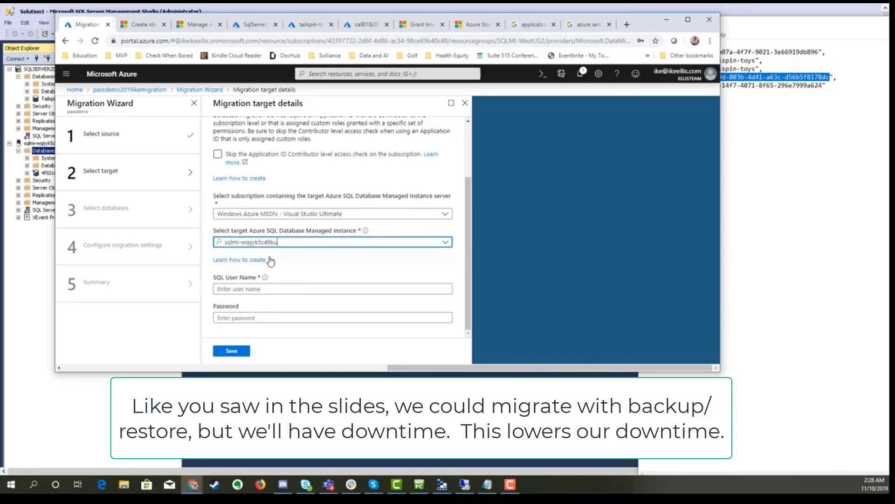
{"action": "left_click", "coordinate": [269, 286]}
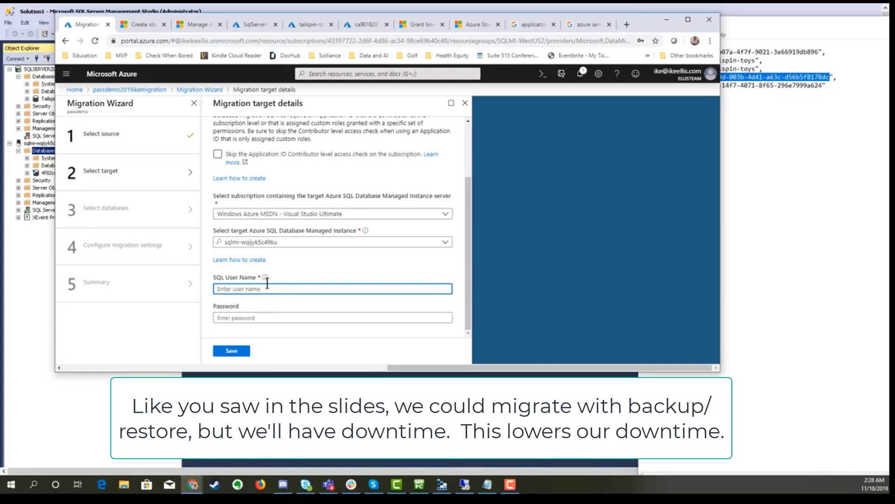
{"action": "type", "text": "sqlmiuser"}
{"action": "key", "text": "Tab"}
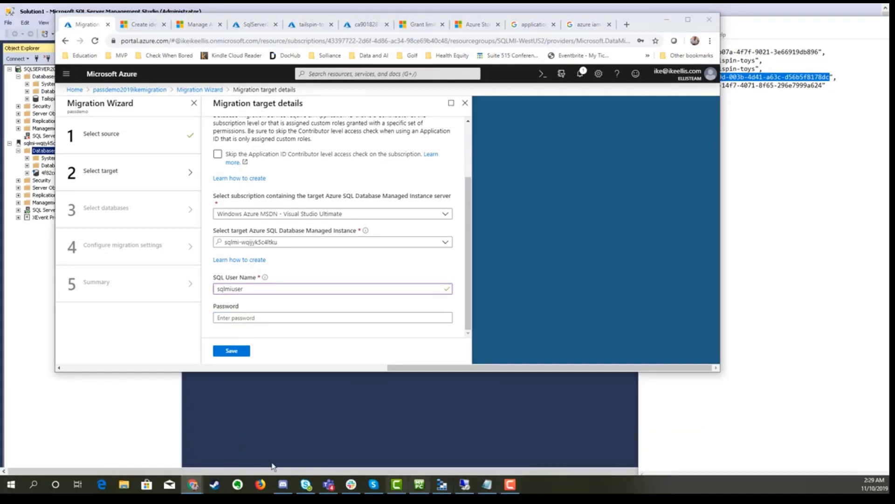
{"action": "left_click", "coordinate": [346, 317]}
{"action": "key", "text": "ctrl+v"}
{"action": "left_click", "coordinate": [219, 353]}
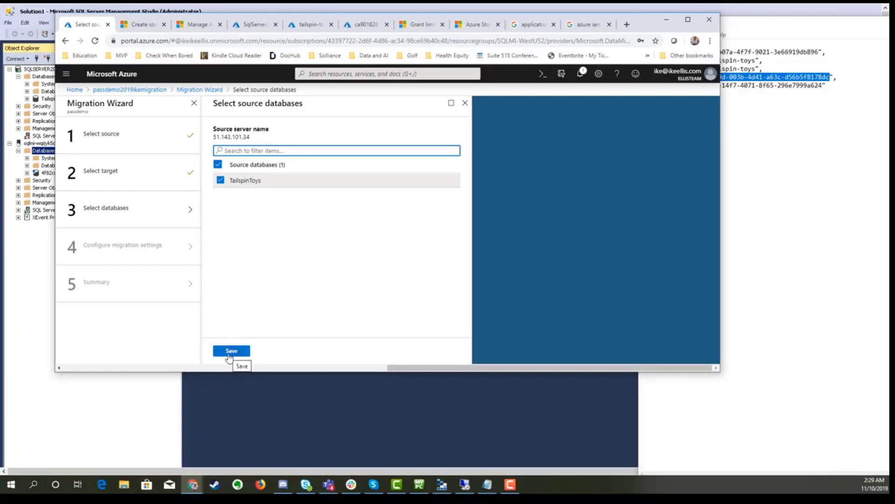
Step: Save TailspinToys as the only source database to migrate
{"action": "left_click", "coordinate": [232, 351]}
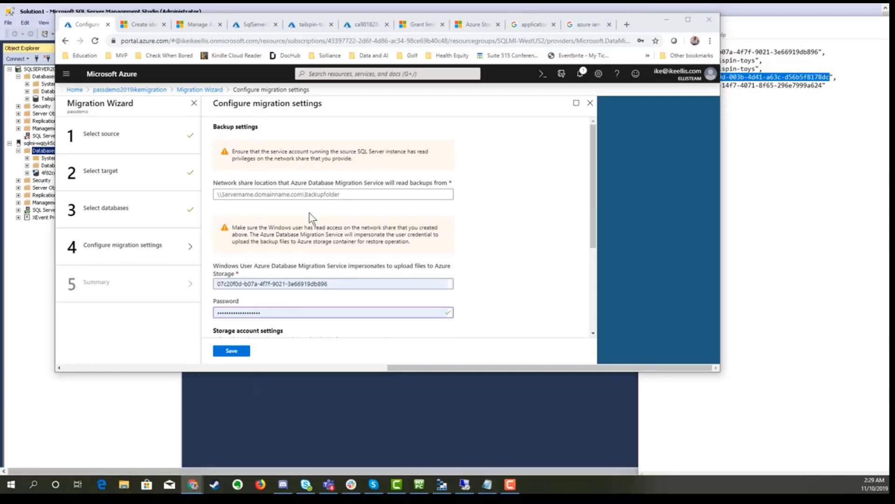
Step: Set the backup share to \\SQLSERVER2008\dms-backups with the saved Windows user credentials
{"action": "left_click", "coordinate": [300, 195]}
{"action": "type", "text": "\\\\SQLSERVER2008\\dms-backups"}
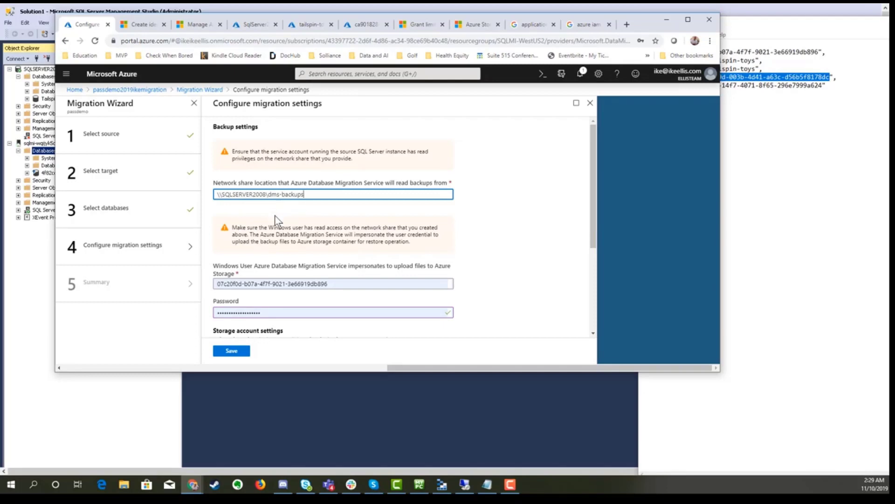
{"action": "scroll", "coordinate": [275, 215], "scroll_direction": "down", "scroll_amount": 2}
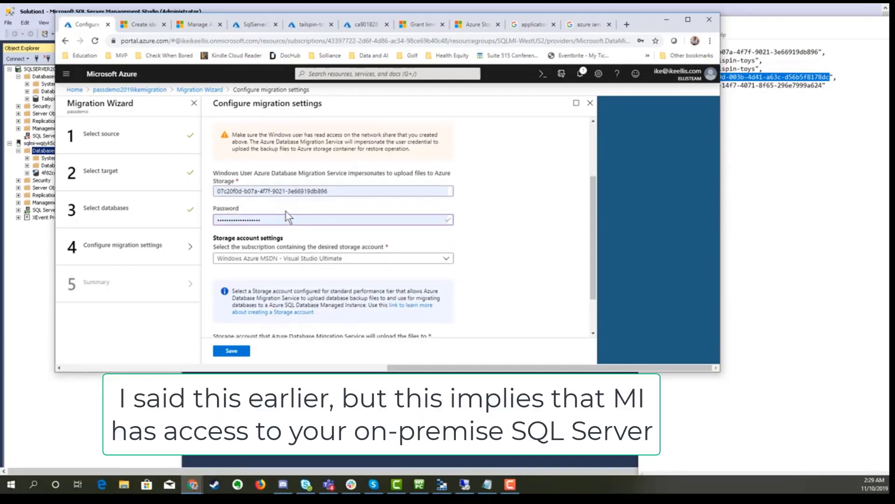
{"action": "left_click", "coordinate": [345, 191]}
{"action": "left_click_drag", "start_coordinate": [345, 191], "coordinate": [202, 192]}
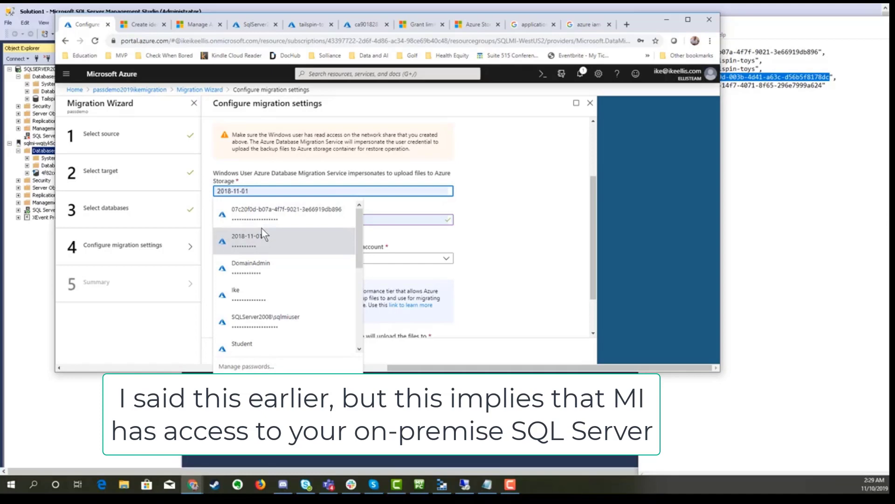
{"action": "left_click", "coordinate": [269, 319]}
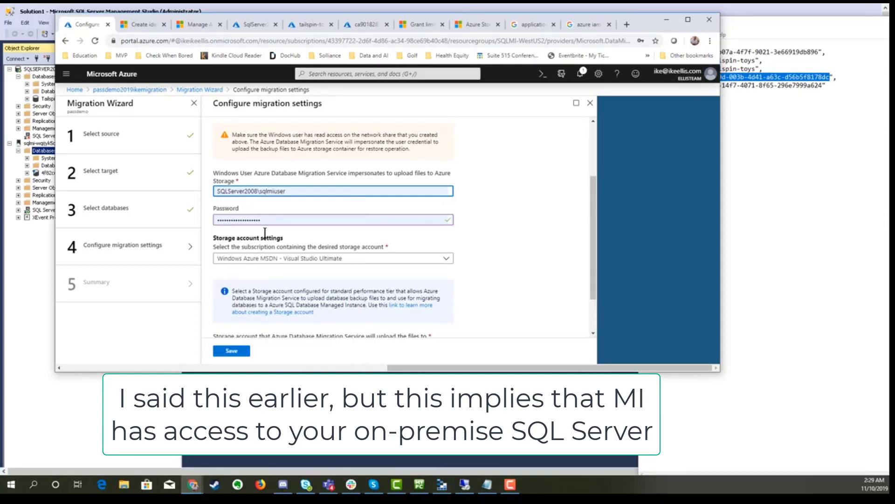
{"action": "scroll", "coordinate": [265, 232], "scroll_direction": "down", "scroll_amount": 1}
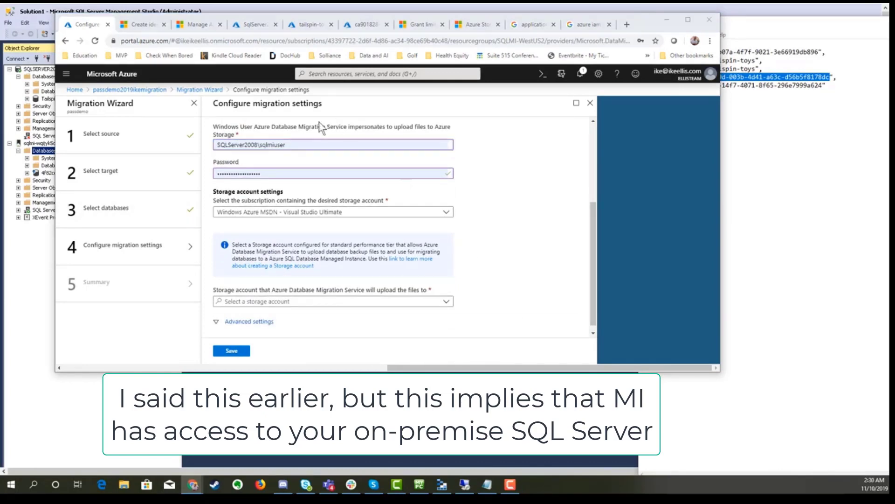
{"action": "double_click", "coordinate": [264, 174]}
{"action": "left_click", "coordinate": [404, 174]}
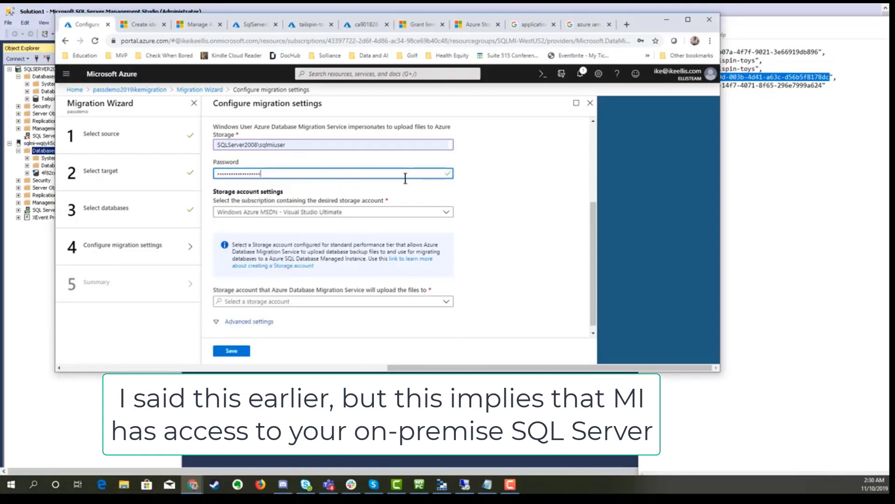
Step: Choose storage account sqlmistorewqijyk5c4ltku for backup uploads and save the migration settings
{"action": "scroll", "coordinate": [476, 220], "scroll_direction": "down", "scroll_amount": 1}
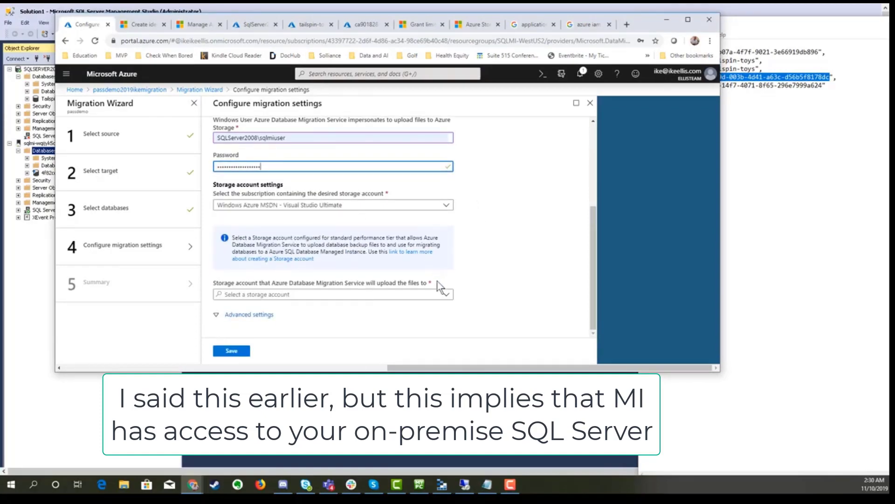
{"action": "left_click", "coordinate": [446, 297]}
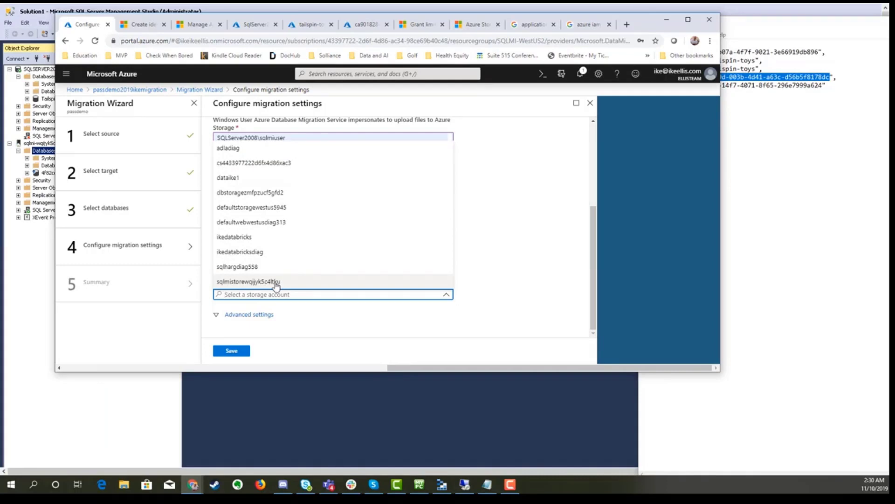
{"action": "left_click", "coordinate": [276, 281]}
{"action": "left_click", "coordinate": [230, 351]}
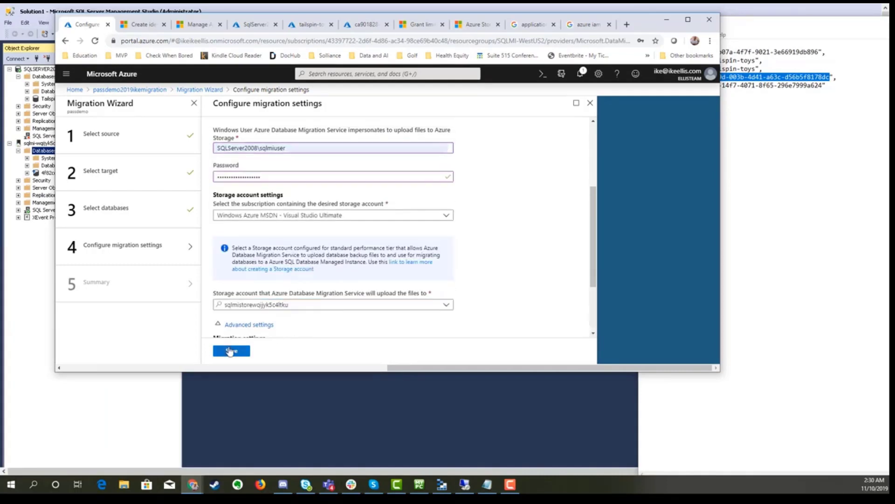
{"action": "left_click", "coordinate": [230, 351]}
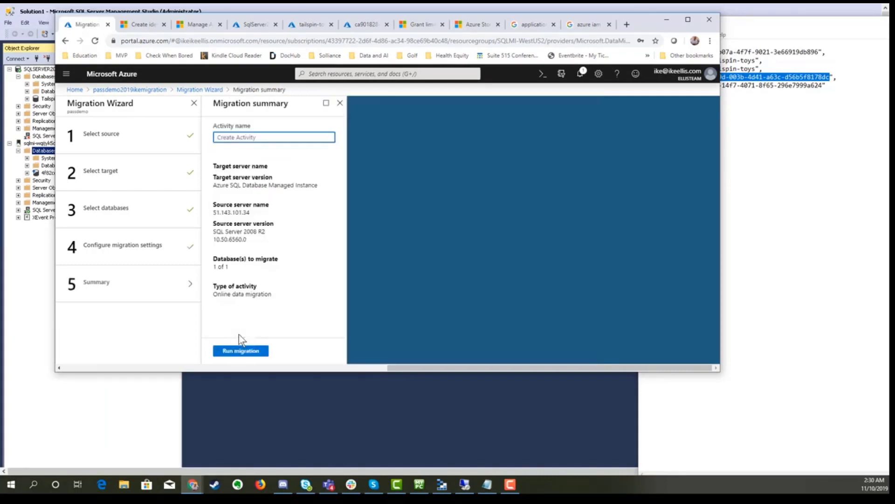
Step: Name the activity 'passdemo' and run the online migration
{"action": "type", "text": "passdemo"}
{"action": "left_click", "coordinate": [255, 351]}
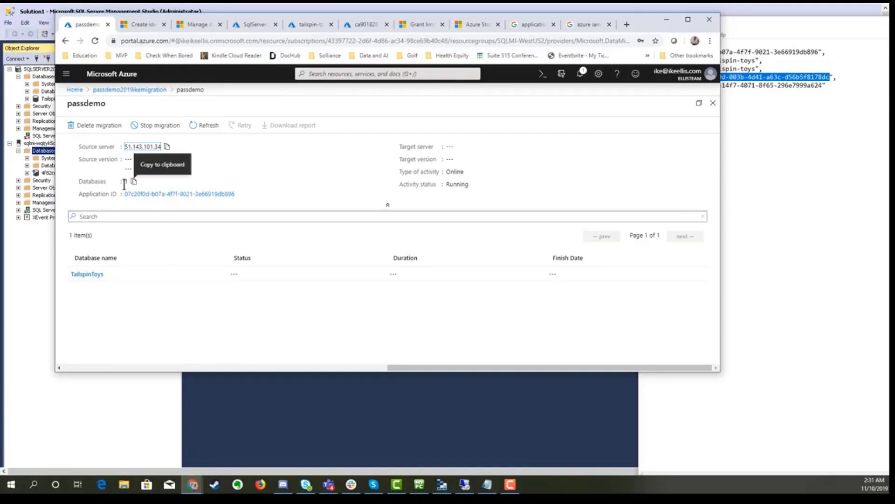
Step: Refresh the migration status and open TailspinToys details to confirm both backups are Restored
{"action": "left_click", "coordinate": [207, 132]}
{"action": "left_click", "coordinate": [208, 134]}
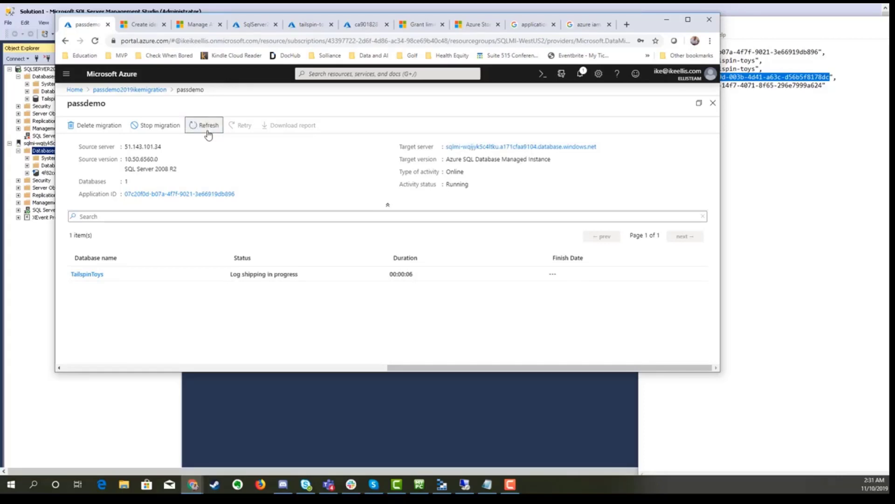
{"action": "left_click", "coordinate": [208, 134]}
{"action": "left_click", "coordinate": [87, 274]}
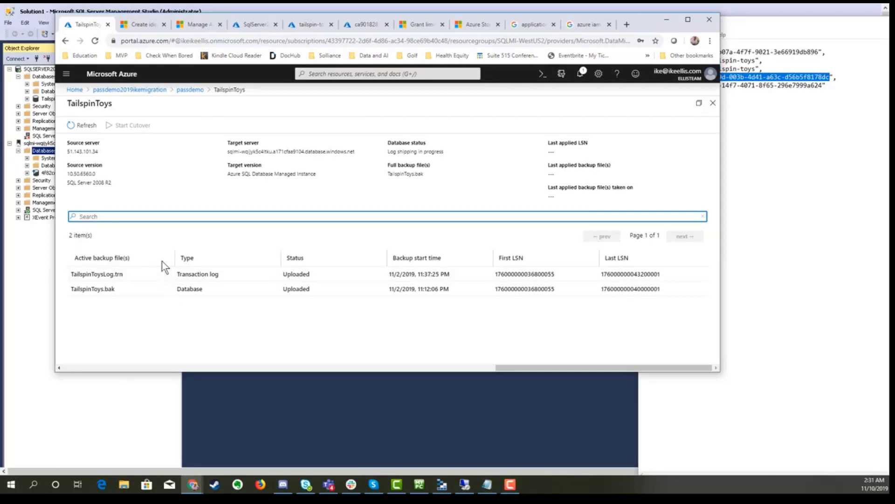
{"action": "left_click", "coordinate": [85, 126]}
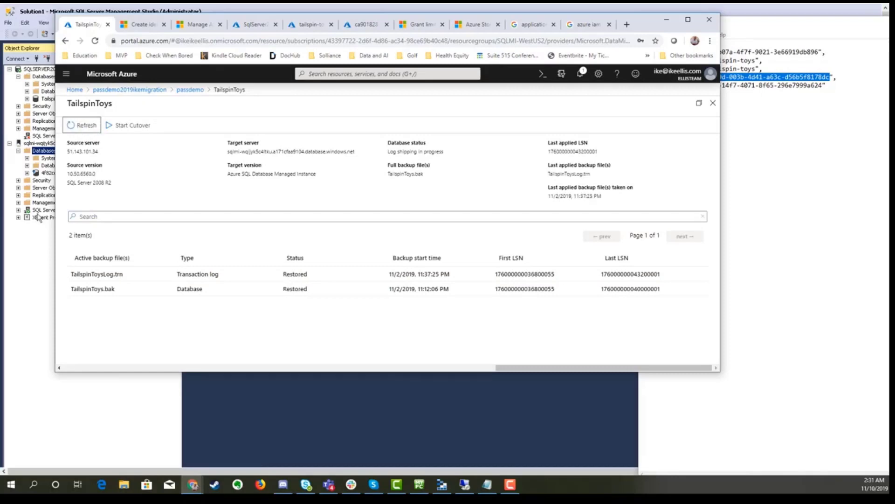
{"action": "left_click", "coordinate": [40, 246]}
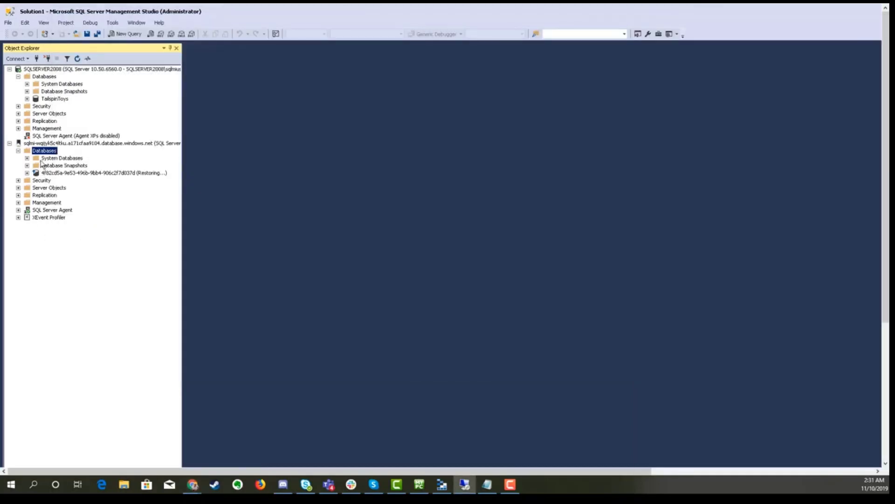
Step: Refresh the managed instance's Databases list in Object Explorer
{"action": "right_click", "coordinate": [42, 145]}
{"action": "right_click", "coordinate": [30, 151]}
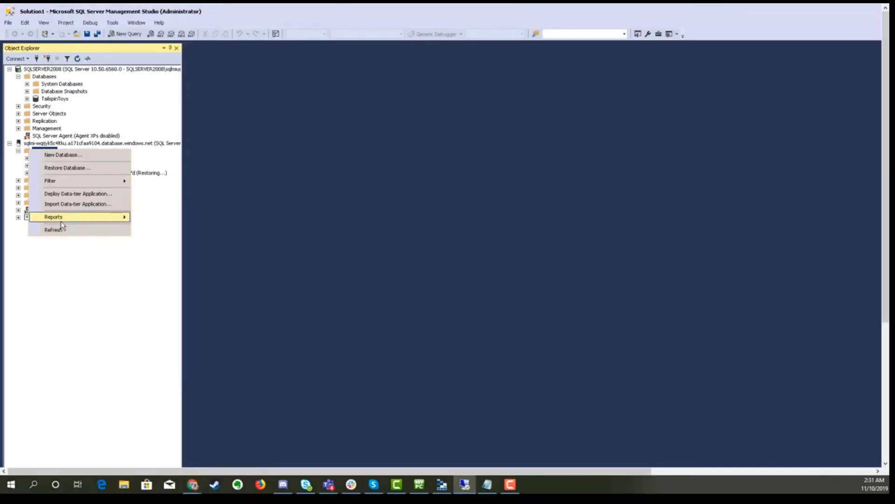
{"action": "left_click", "coordinate": [64, 230]}
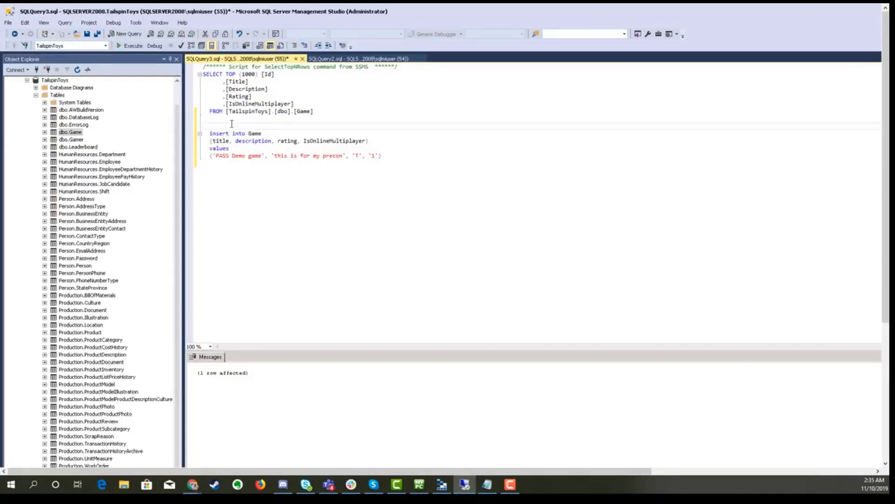
Step: Insert a 'PASS Demo game' row into the source Game table and re-query to verify it
{"action": "left_click_drag", "start_coordinate": [231, 124], "coordinate": [203, 66]}
{"action": "left_click", "coordinate": [131, 46]}
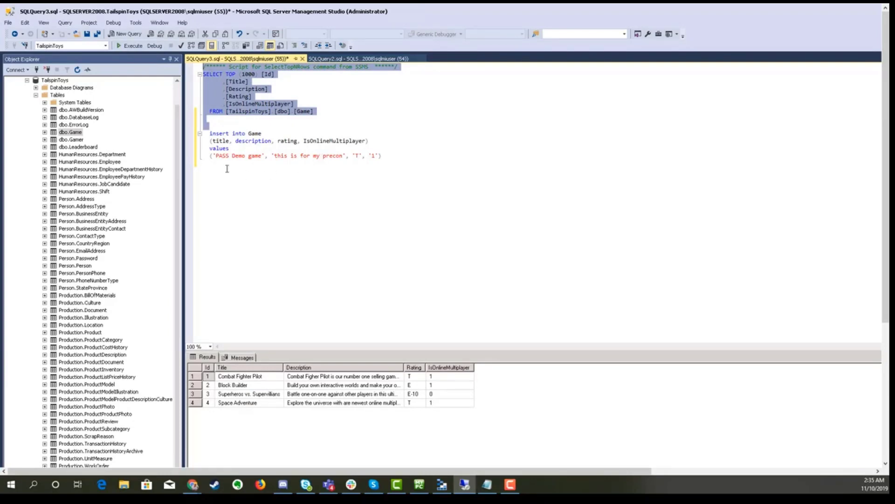
{"action": "left_click_drag", "start_coordinate": [227, 169], "coordinate": [196, 132]}
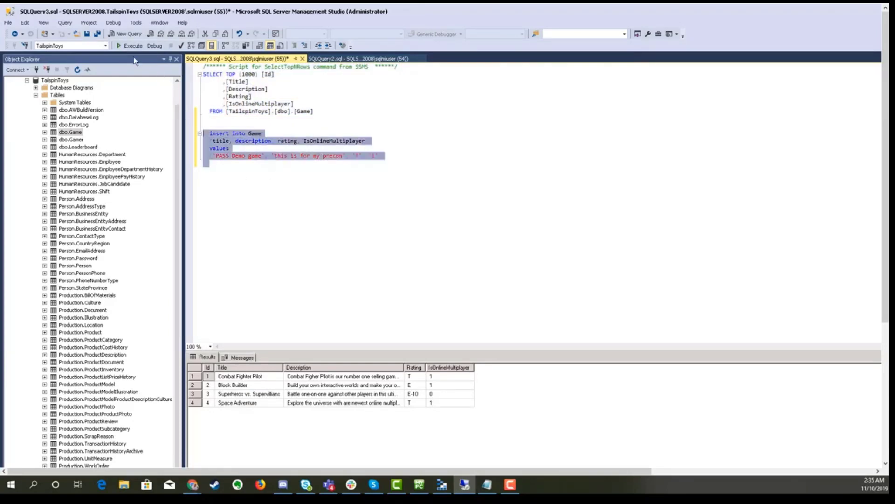
{"action": "left_click", "coordinate": [122, 46]}
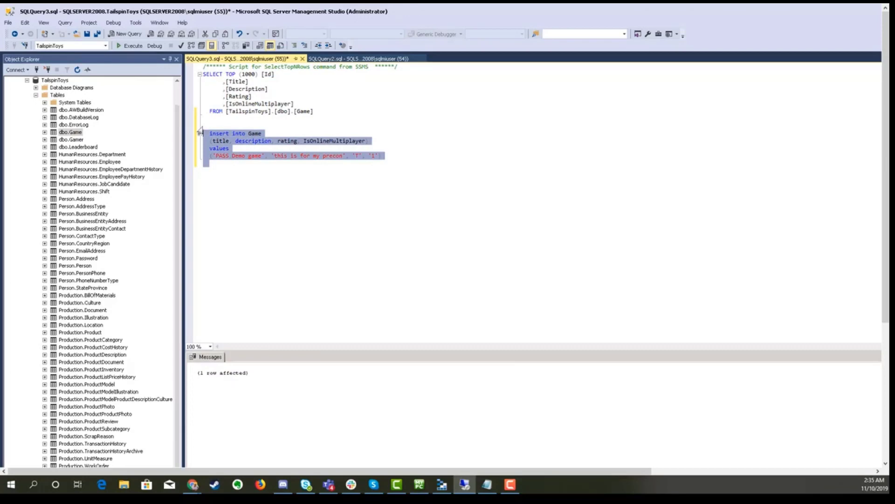
{"action": "left_click", "coordinate": [225, 117]}
{"action": "left_click", "coordinate": [203, 74], "text": "shift"}
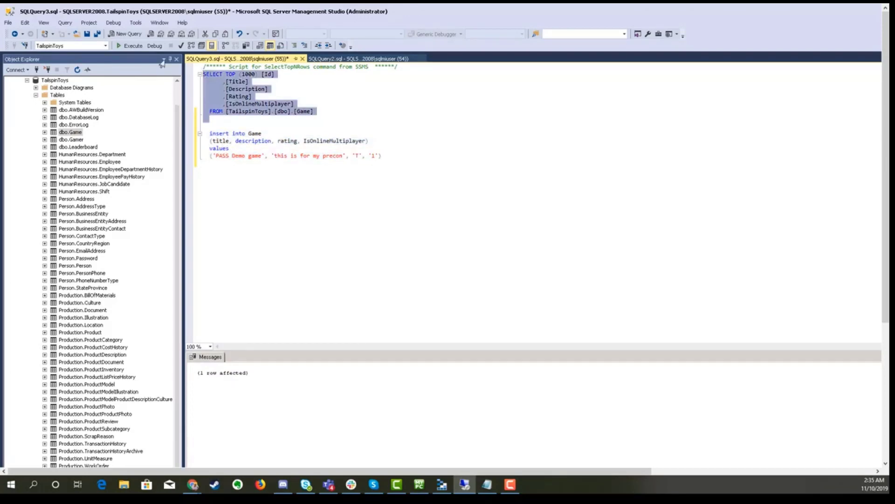
{"action": "left_click", "coordinate": [131, 47]}
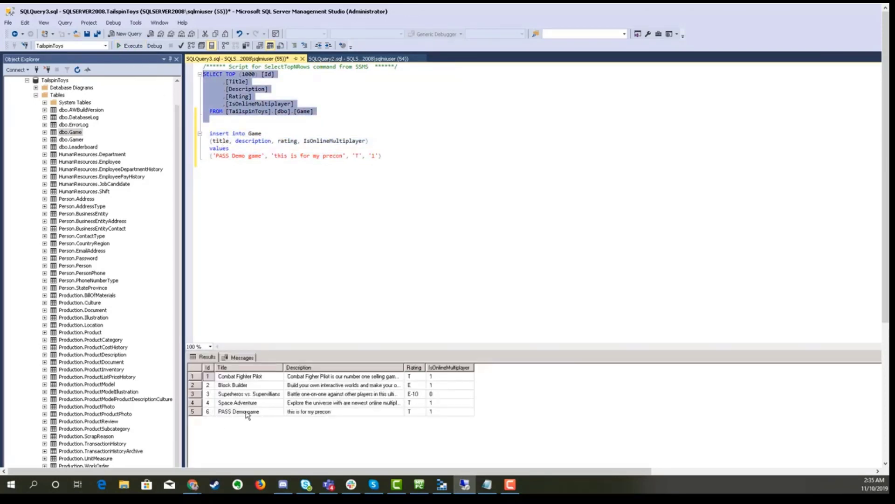
{"action": "left_click", "coordinate": [236, 174]}
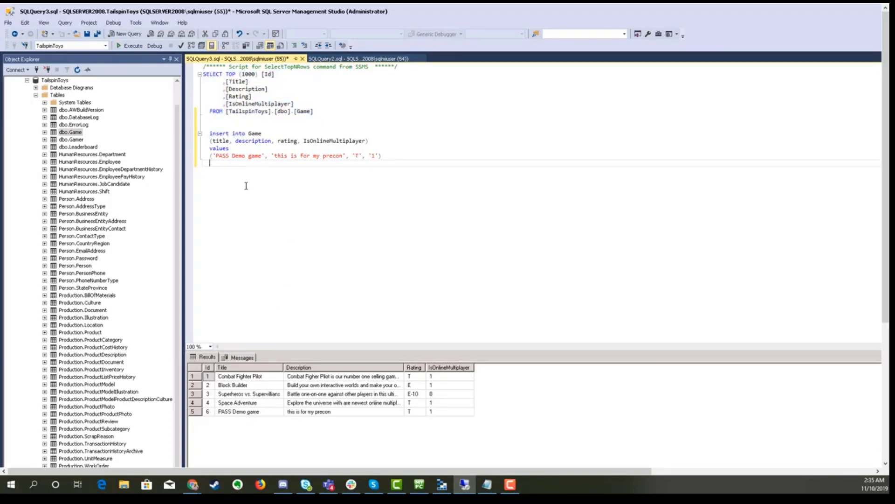
Step: Paste and execute the BACKUP LOG script for a final TailspinToys tail-log backup
{"action": "key", "text": "Return"}
{"action": "key", "text": "Return"}
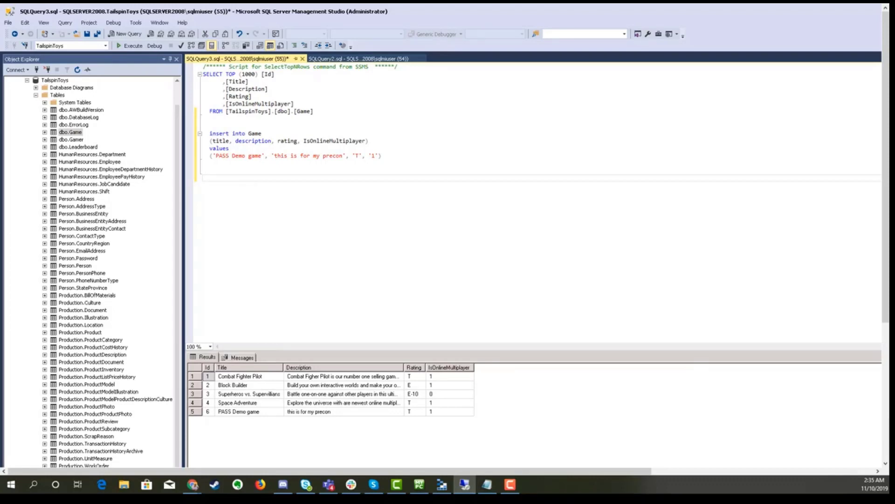
{"action": "key", "text": "alt+Tab"}
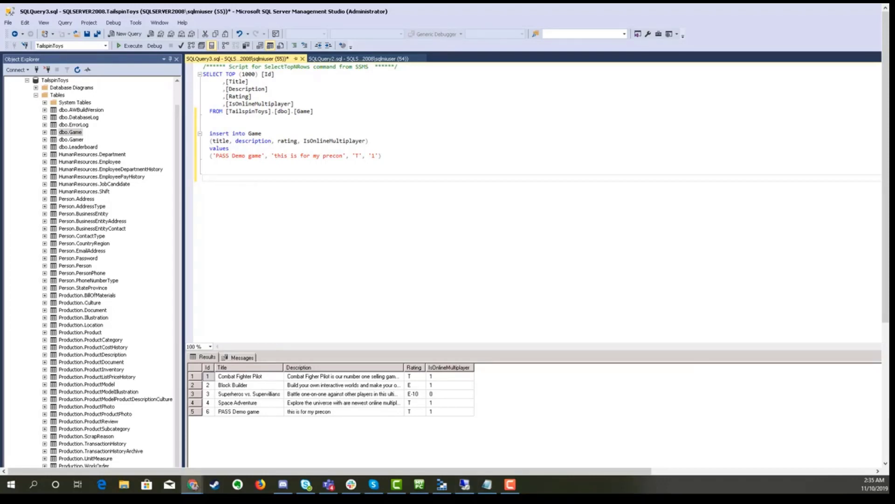
{"action": "key", "text": "alt+Tab"}
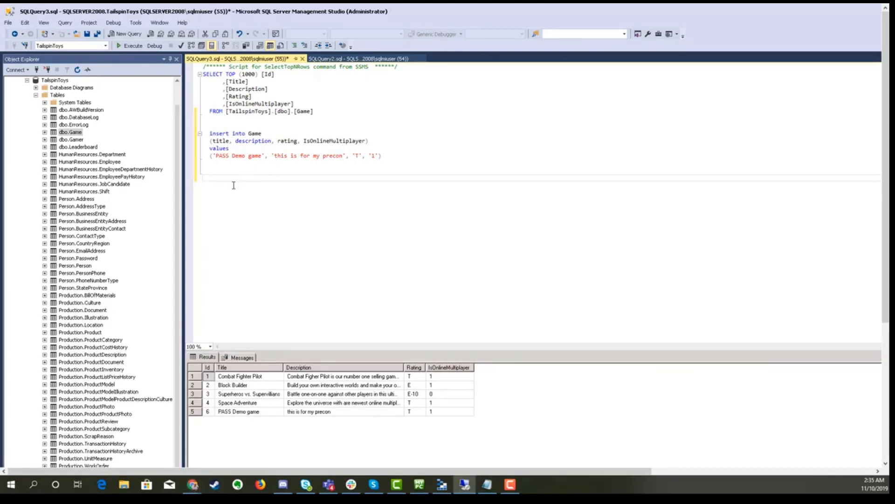
{"action": "type", "text": "USE master GO  BACKUP LOG TailspinToys TO DISK = 'c:\\dms-backups\\TailspinToysLog.trn' WITH CHECKSUM GO"}
{"action": "key", "text": "shift+Up"}
{"action": "key", "text": "shift+Up"}
{"action": "key", "text": "shift+Up"}
{"action": "key", "text": "shift+Up"}
{"action": "key", "text": "shift+Up"}
{"action": "key", "text": "shift+Up"}
{"action": "key", "text": "shift+Up"}
{"action": "key", "text": "shift+Up"}
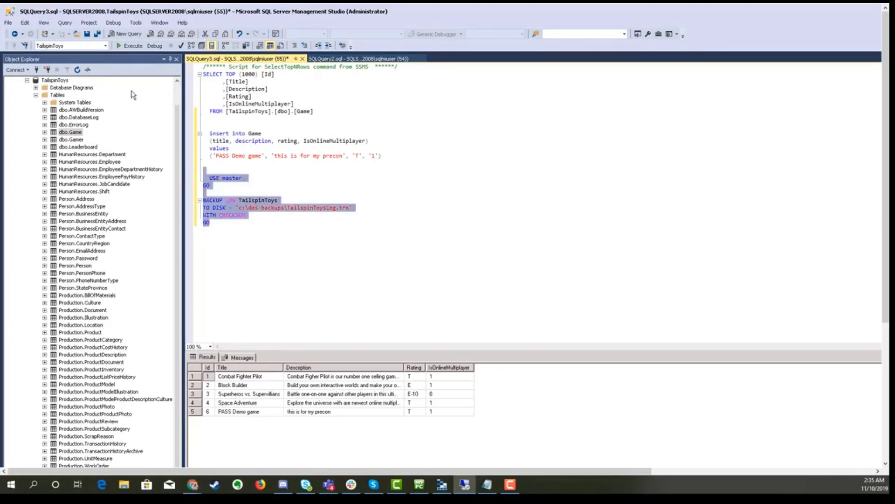
{"action": "left_click", "coordinate": [122, 46]}
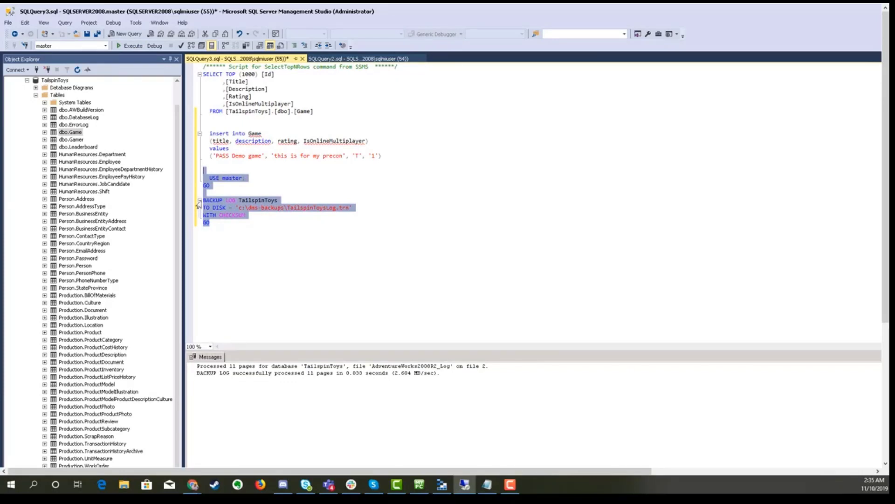
{"action": "key", "text": "alt+Tab"}
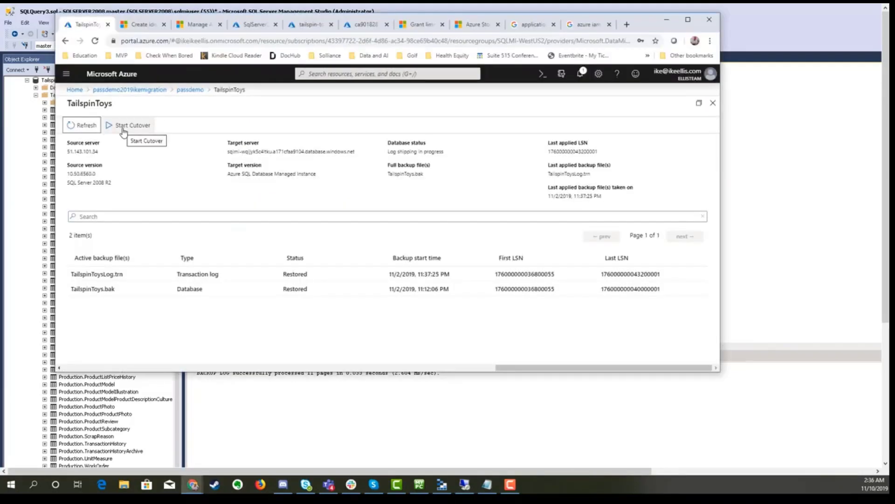
Step: Start and apply the TailspinToys cutover after confirming pending log backups are applied
{"action": "left_click", "coordinate": [122, 128]}
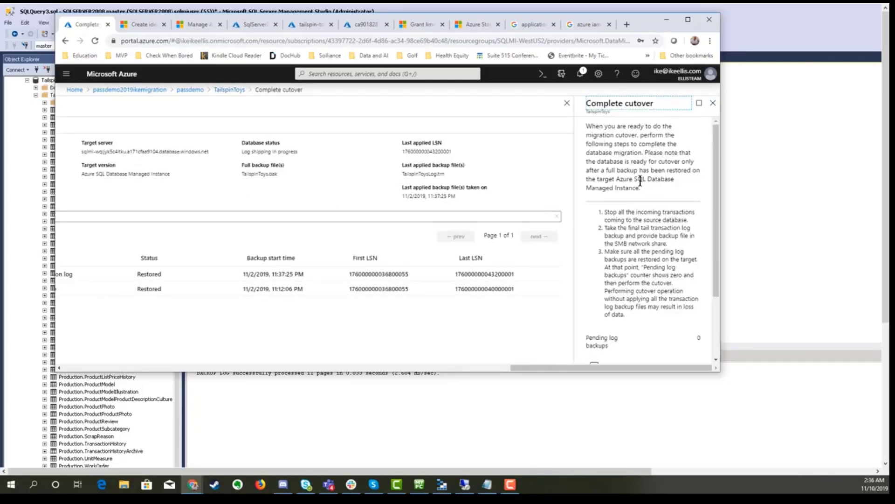
{"action": "scroll", "coordinate": [635, 177], "scroll_direction": "down", "scroll_amount": 1}
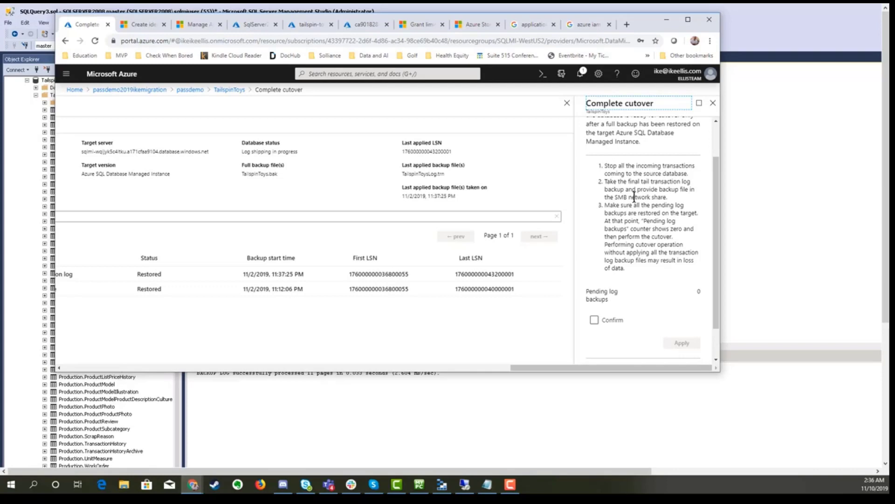
{"action": "scroll", "coordinate": [635, 196], "scroll_direction": "down", "scroll_amount": 1}
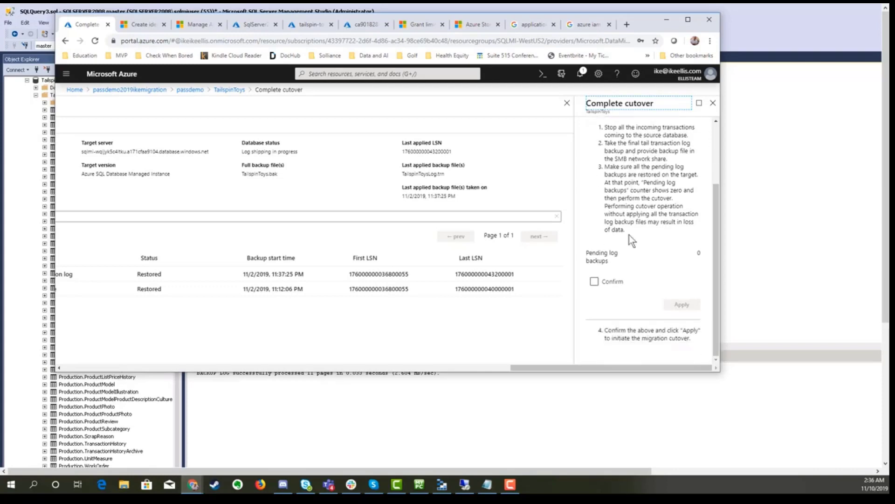
{"action": "left_click", "coordinate": [594, 281]}
{"action": "left_click", "coordinate": [682, 306]}
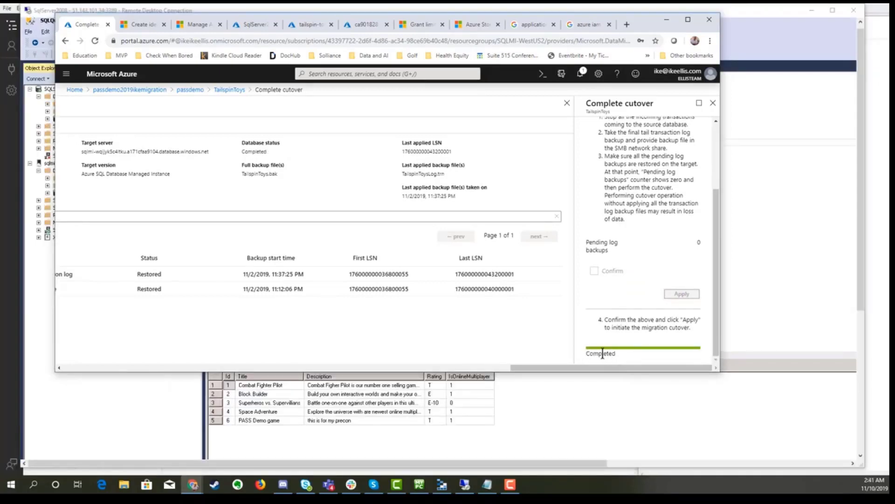
Step: In SSMS, select the top 1000 rows of the migrated dbo.Game table
{"action": "left_click", "coordinate": [148, 429]}
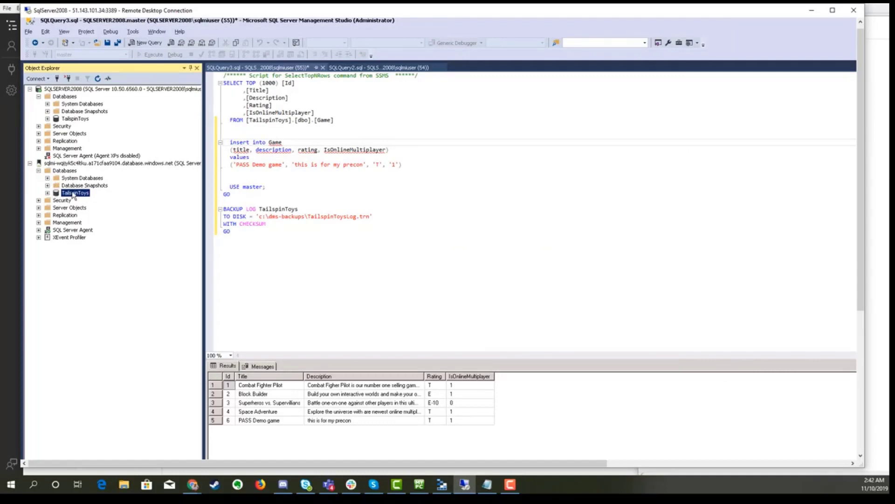
{"action": "left_click", "coordinate": [48, 193]}
{"action": "right_click", "coordinate": [85, 164]}
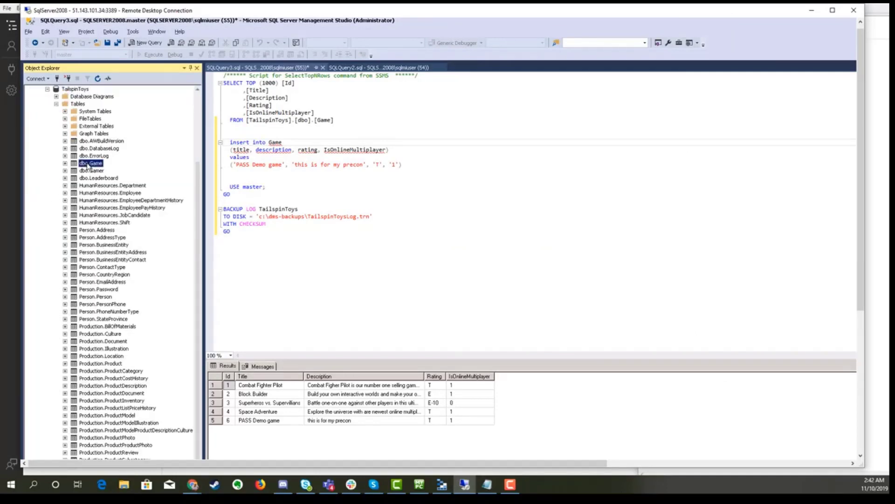
{"action": "left_click", "coordinate": [119, 190]}
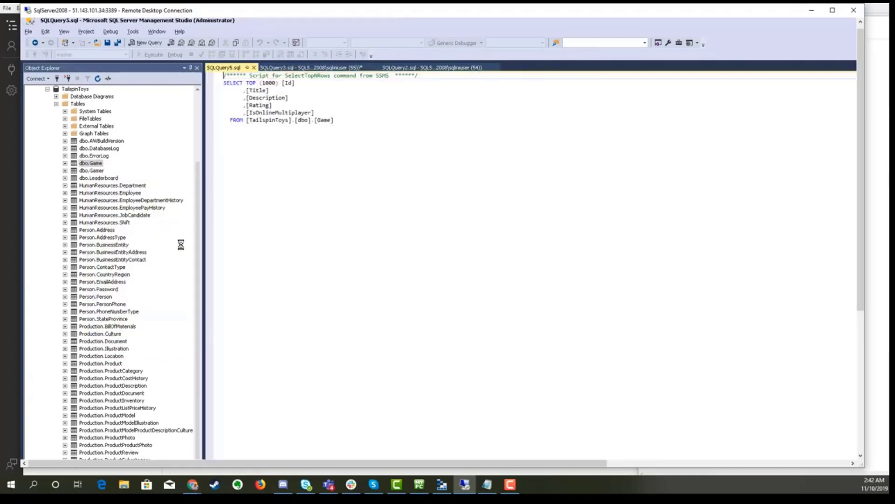